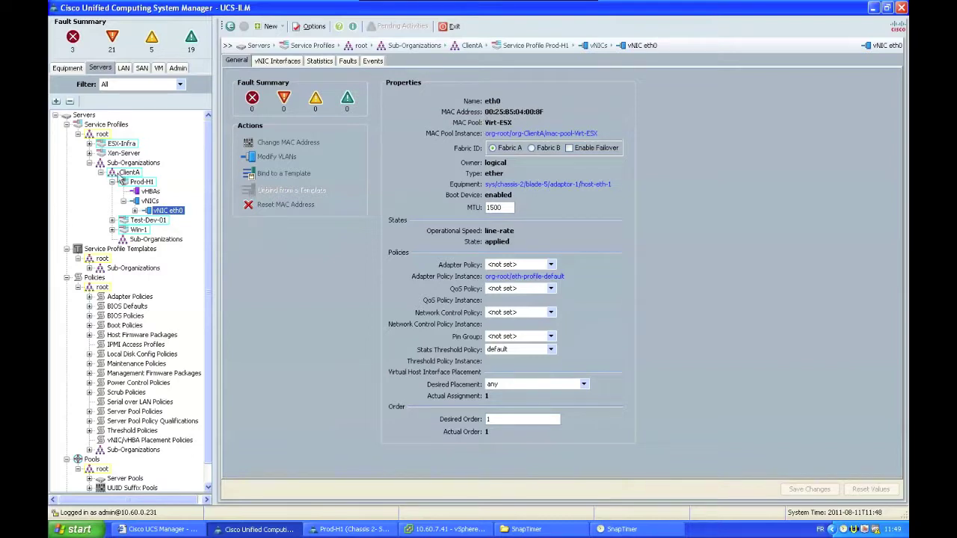
Check the Prod-H1 service profile and its server console, and examine the host's network and storage adapters in the vSphere Client.
click(136, 182)
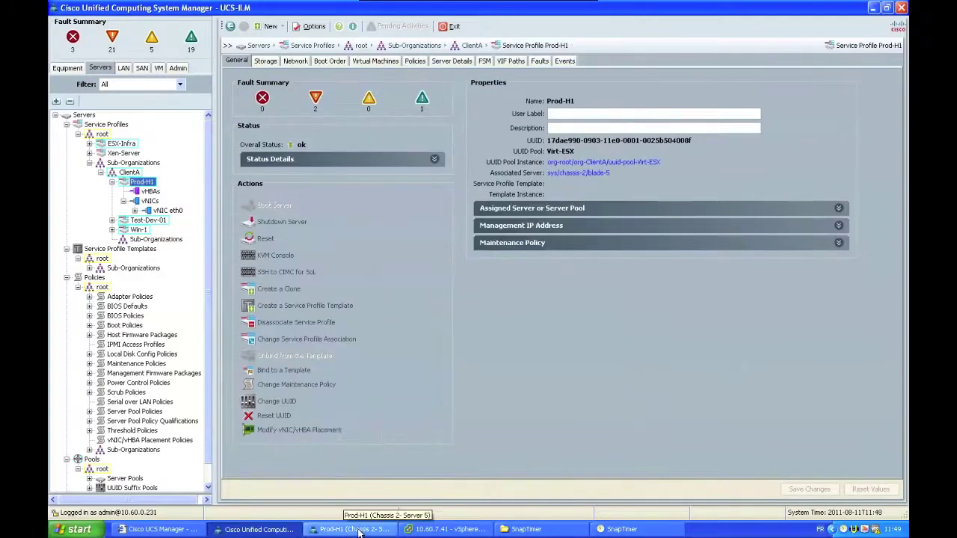
click(348, 530)
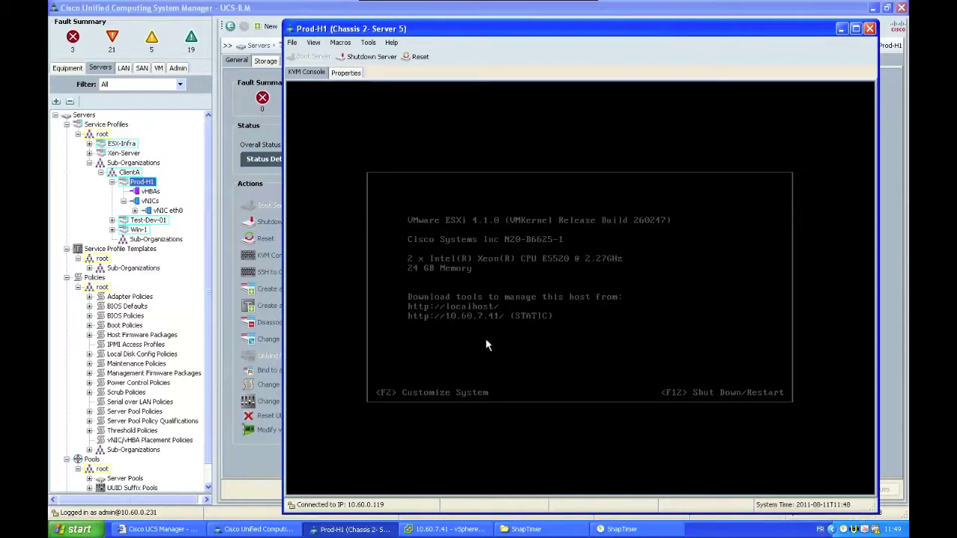
click(452, 527)
click(224, 192)
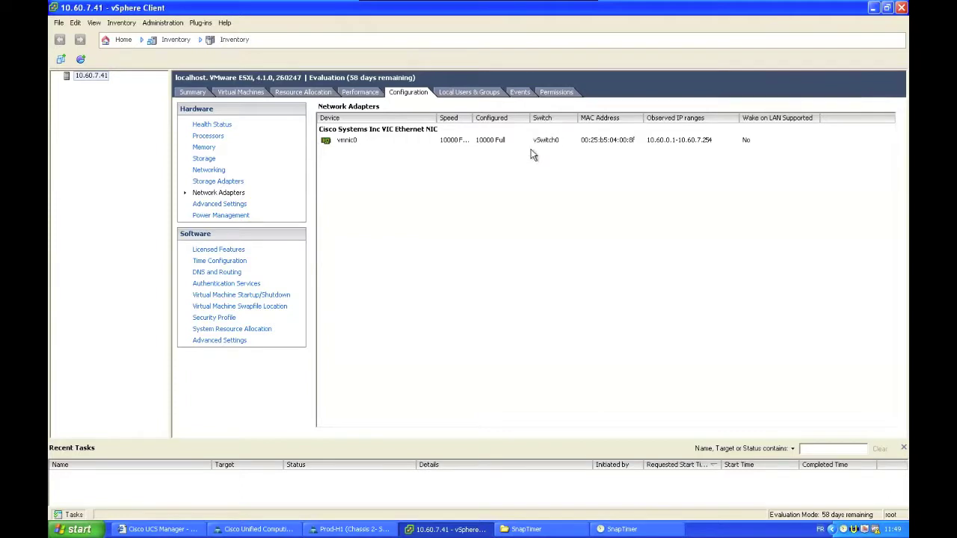
click(236, 184)
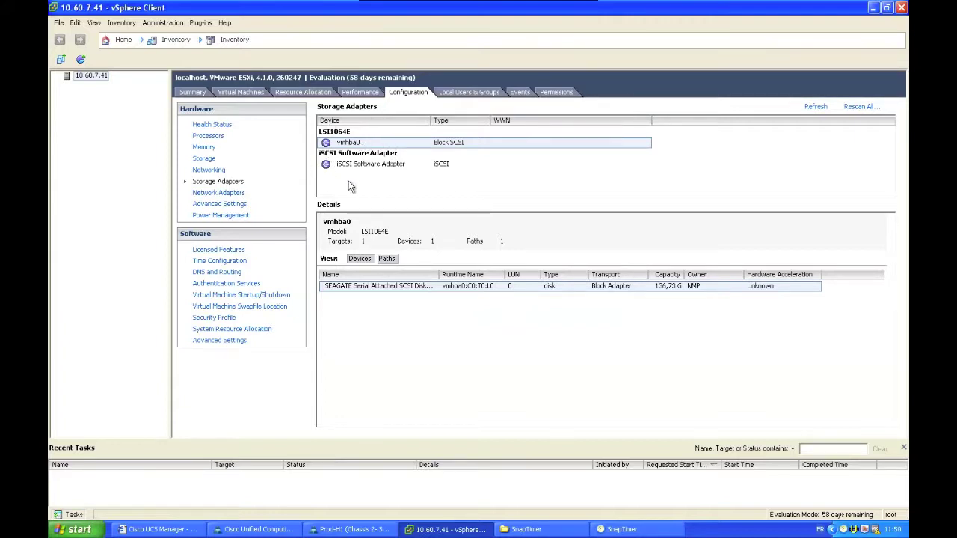
Switch to UCS Manager and start a new vNIC for Prod-H1 named eth1, with its MAC address assigned from the Virt-ESX pool.
click(287, 531)
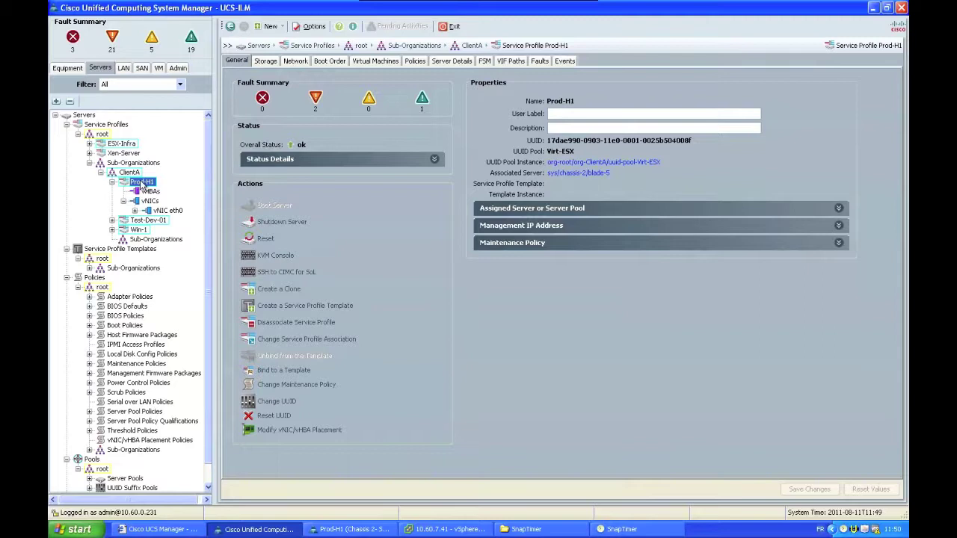
click(296, 60)
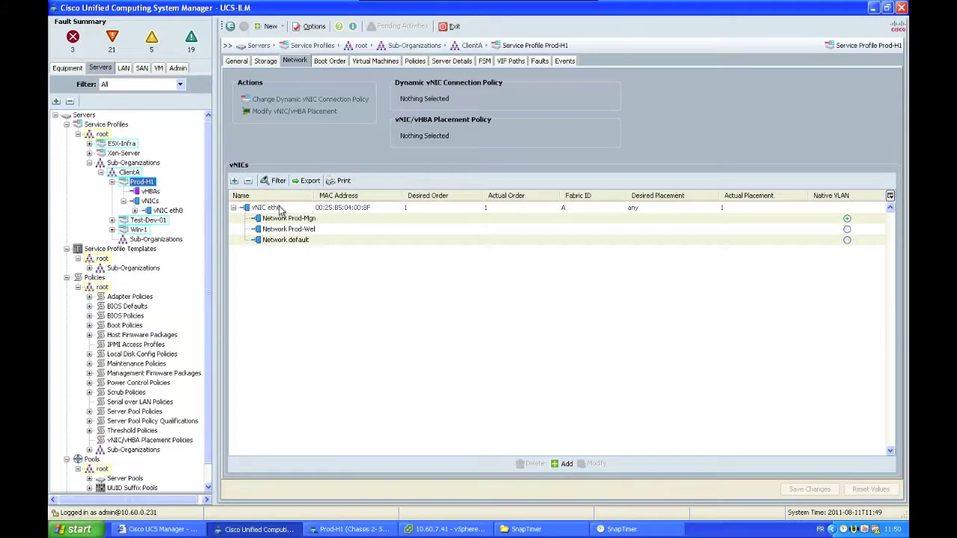
click(563, 464)
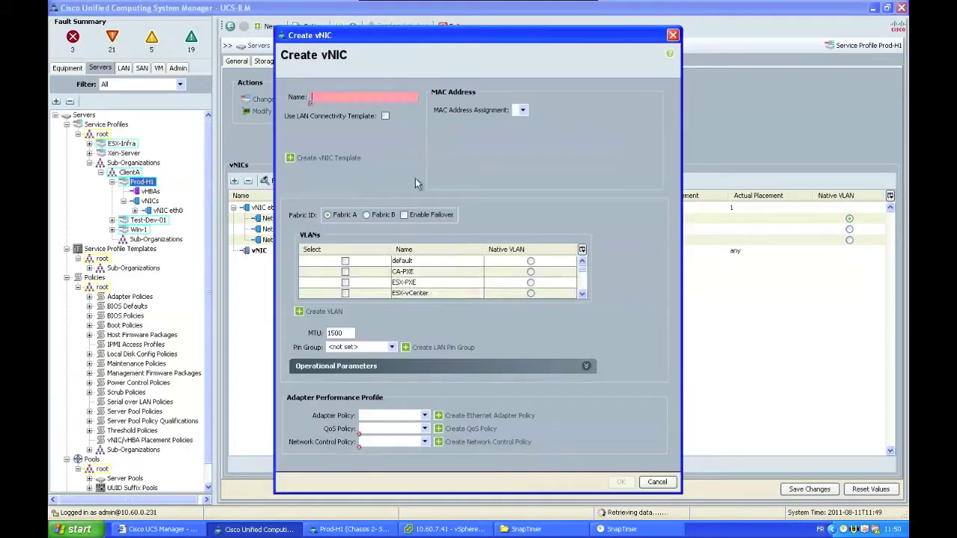
text(eth1)
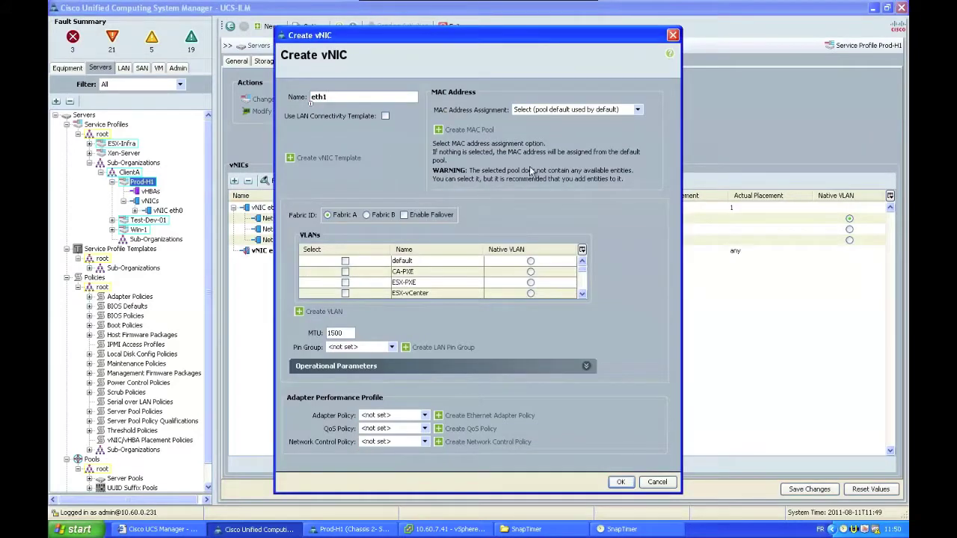
click(543, 110)
scroll(549, 149, down, 3)
click(552, 152)
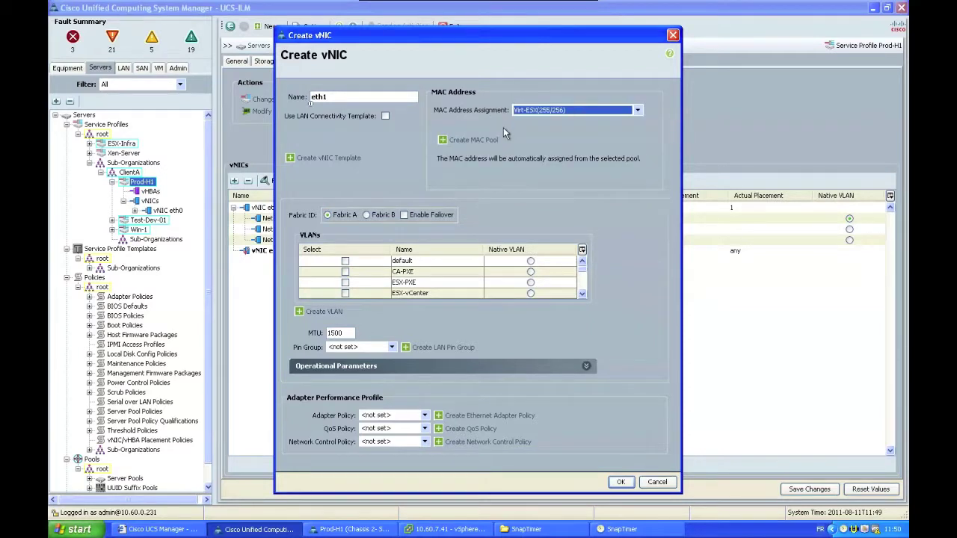
Assign the default, Prod-Mgmt and Prod-Web VLANs to the eth1 vNIC, with Prod-Mgmt as the native VLAN.
click(346, 261)
click(582, 296)
click(582, 296)
click(582, 296)
click(582, 296)
click(582, 296)
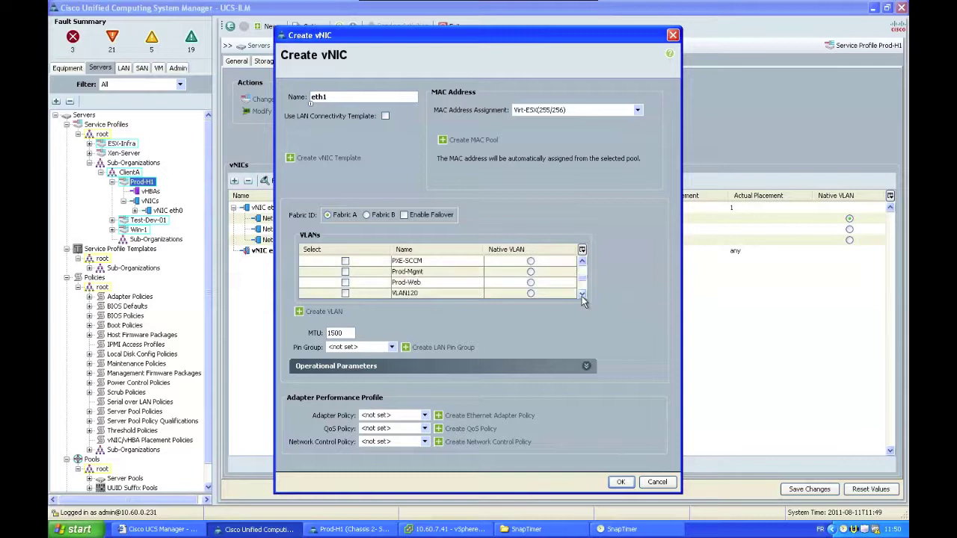
click(346, 271)
click(346, 282)
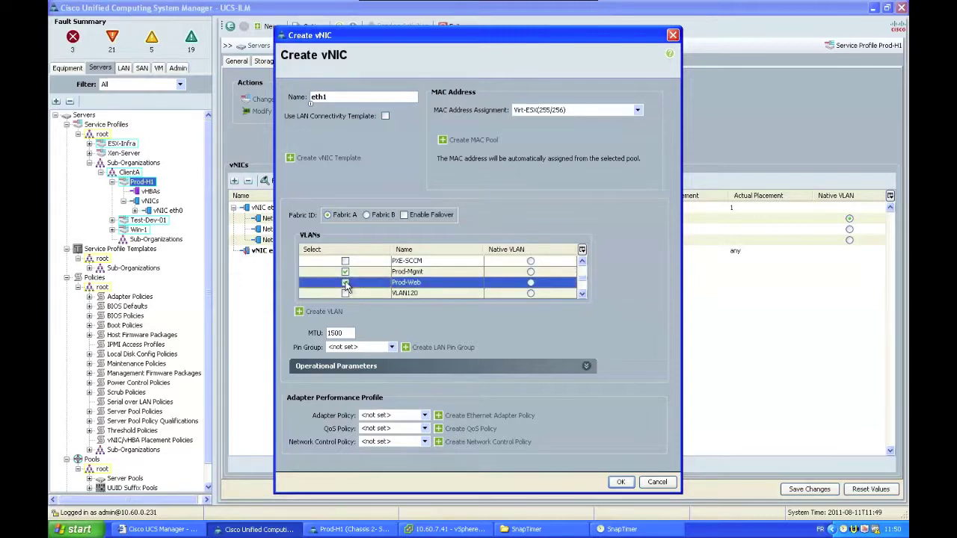
click(530, 272)
click(531, 272)
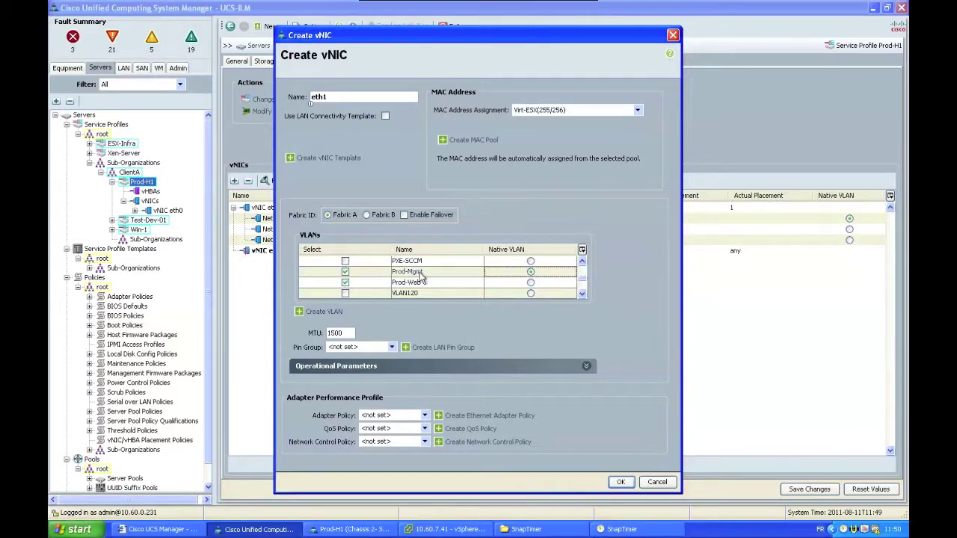
Place the eth1 vNIC on Fabric B and add it to the Prod-H1 service profile.
drag(415, 42, 523, 256)
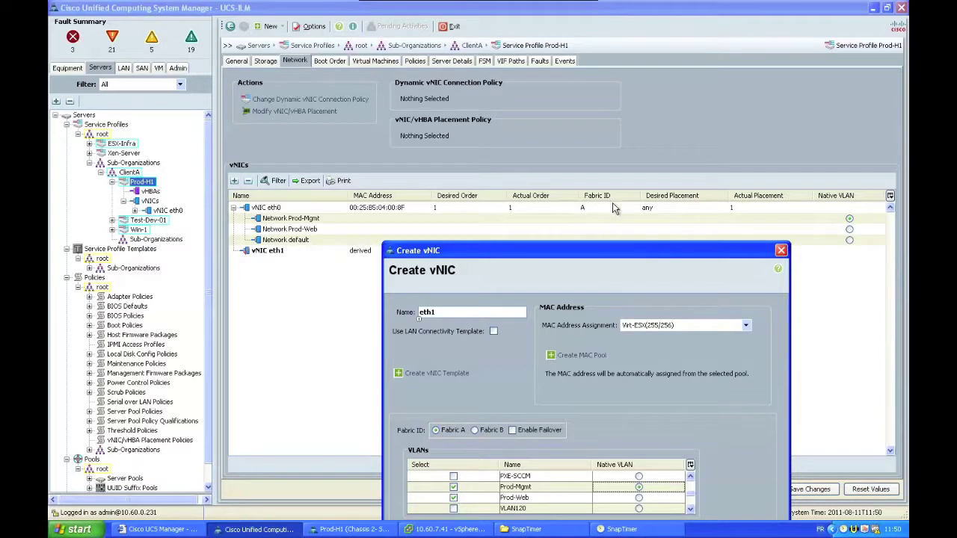
drag(600, 257, 515, 86)
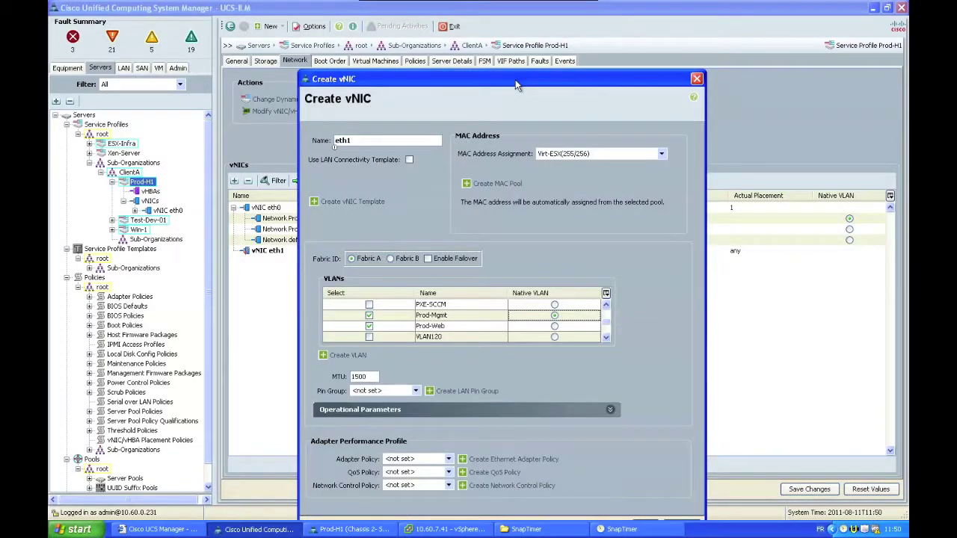
click(391, 258)
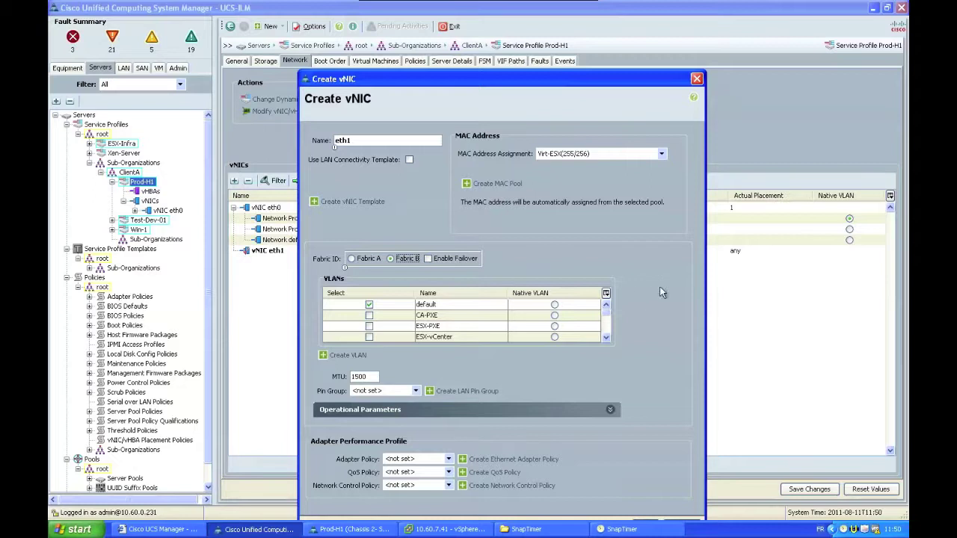
drag(540, 89, 536, 43)
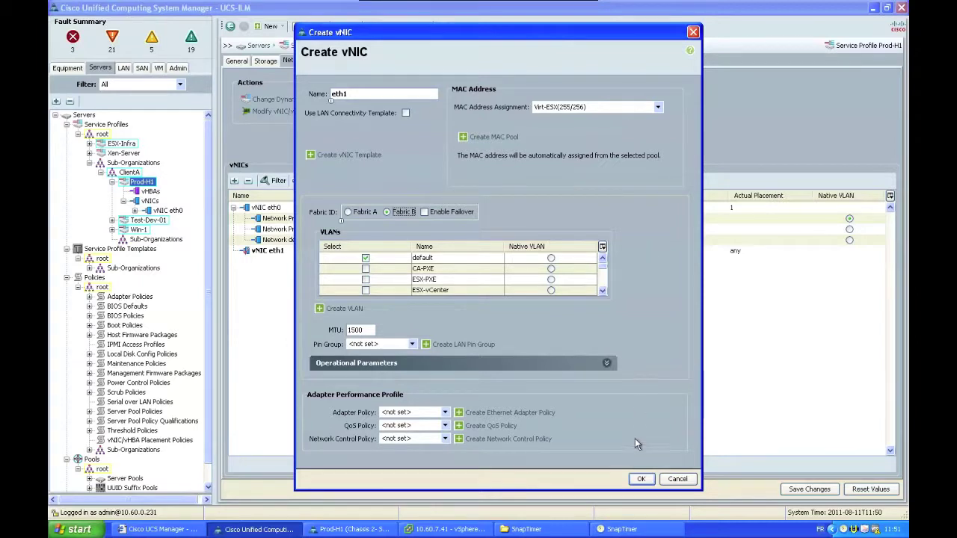
click(640, 479)
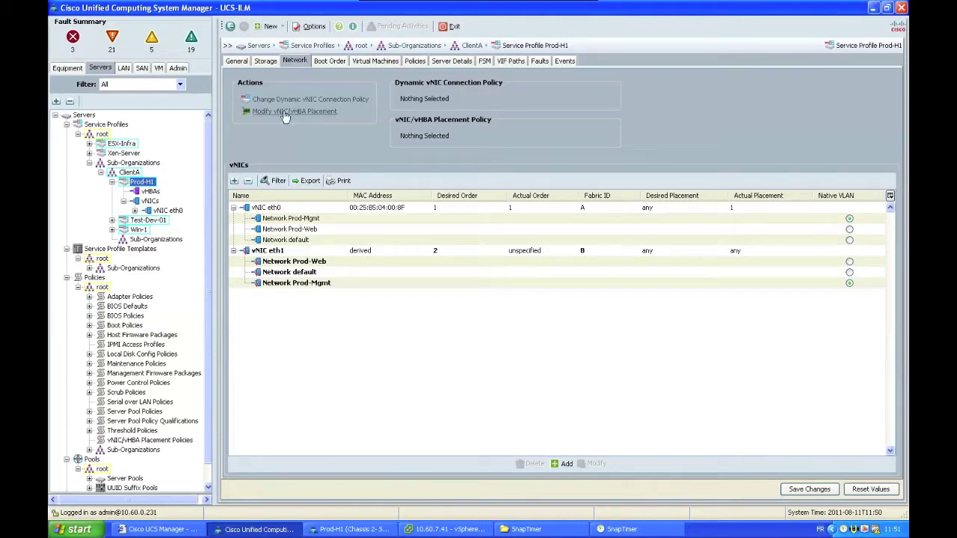
Assign Prod-H1's World Wide Node Name from the Virt-ESX-WWNN pool and apply it together with the pending vNIC changes.
click(267, 62)
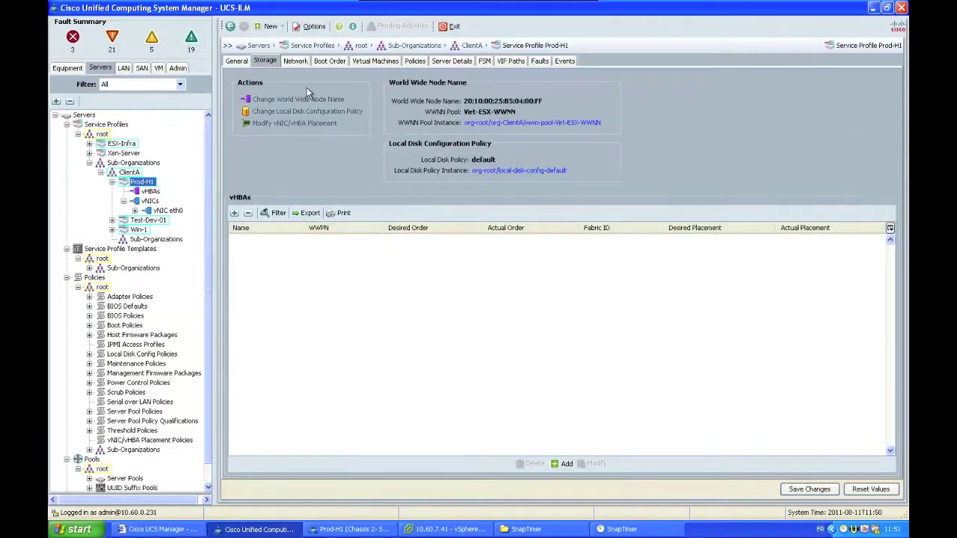
click(306, 97)
click(419, 209)
click(405, 224)
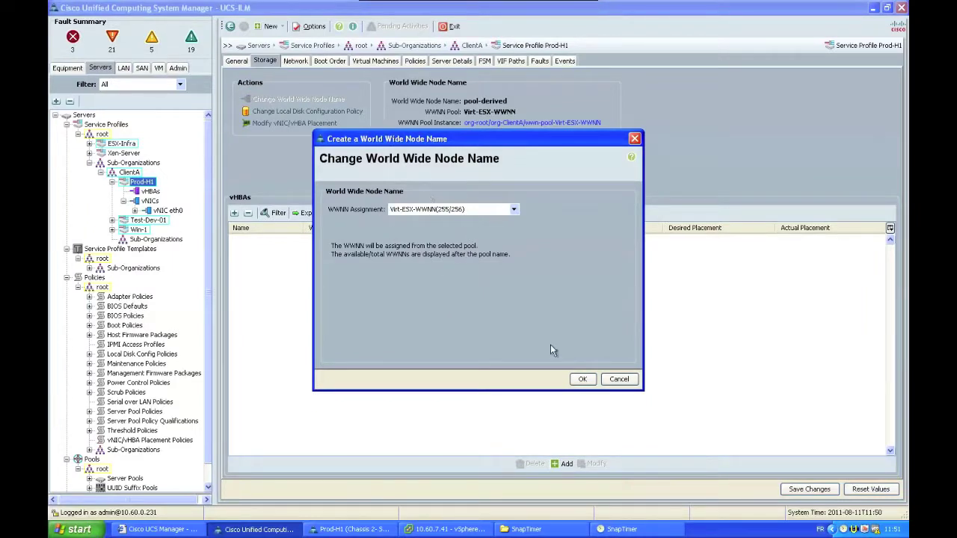
click(579, 380)
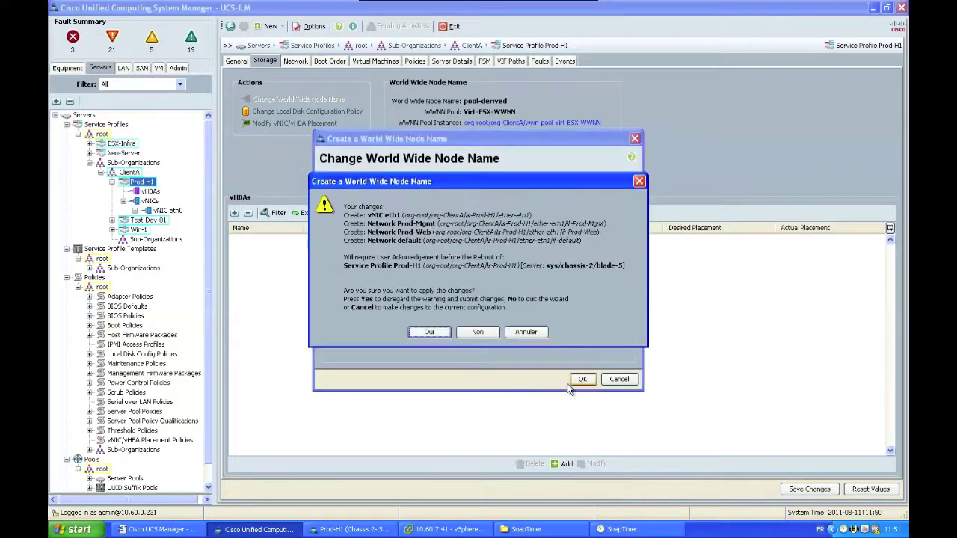
click(443, 335)
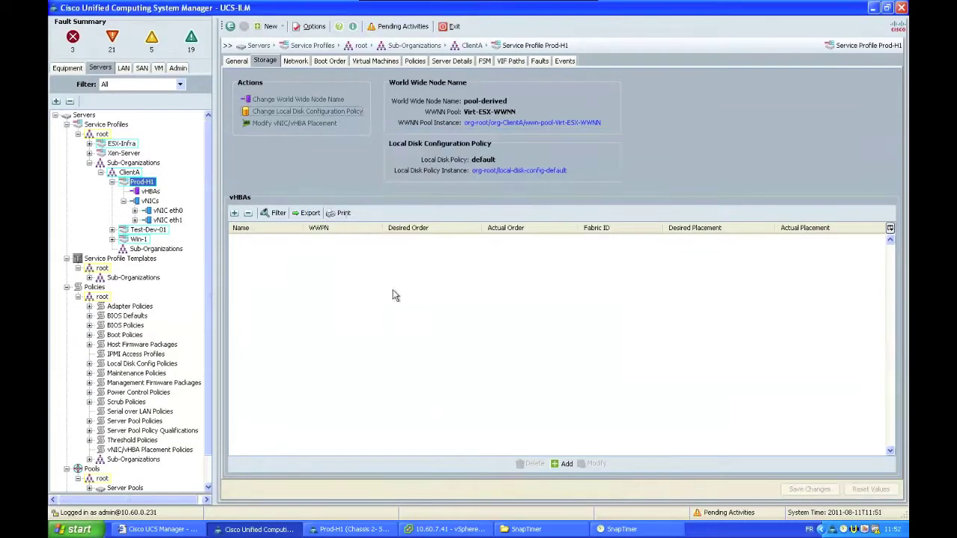
Add a vHBA named vfc0 to Prod-H1 on Fabric A, using the Virt-ESX-WWPN pool and the Prod-ILM VSAN.
click(565, 464)
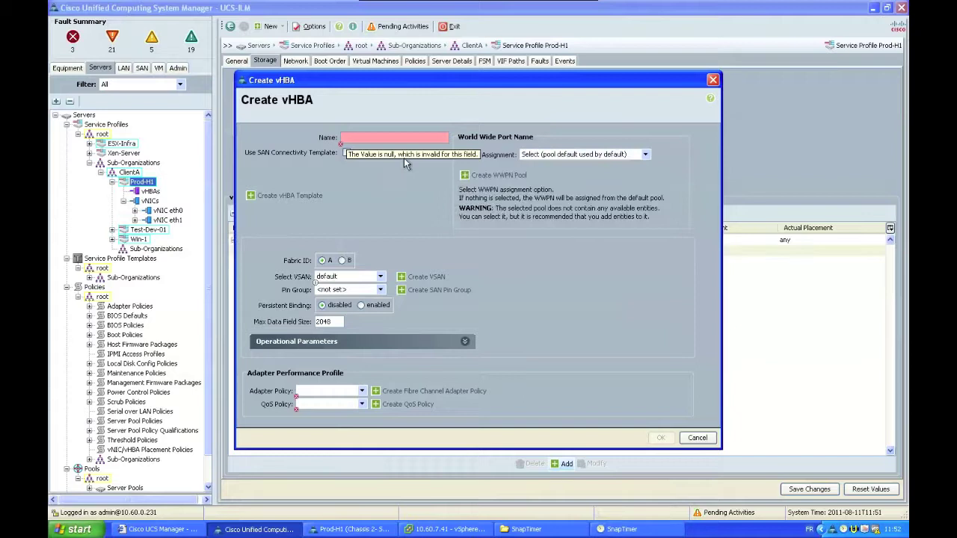
text(vfc0)
click(587, 154)
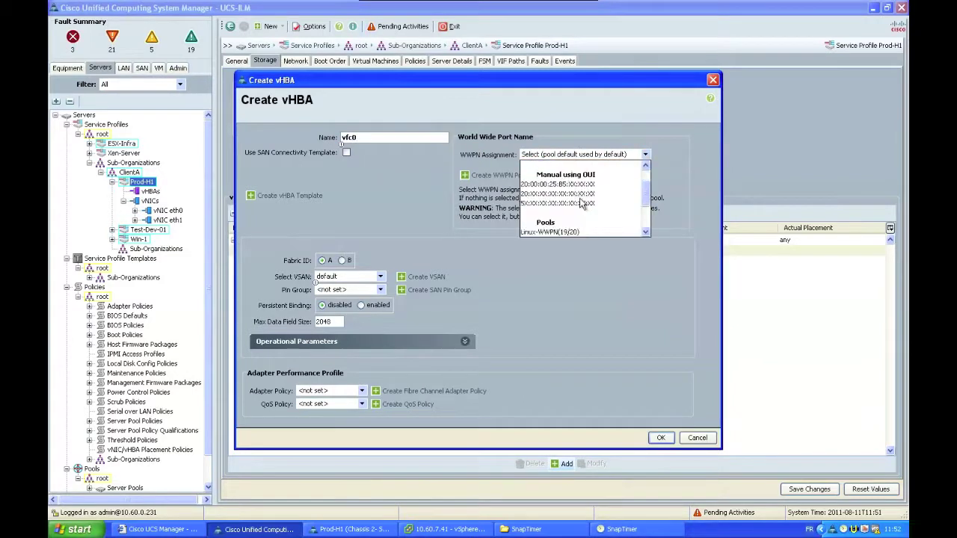
scroll(582, 203, down, 1)
click(568, 213)
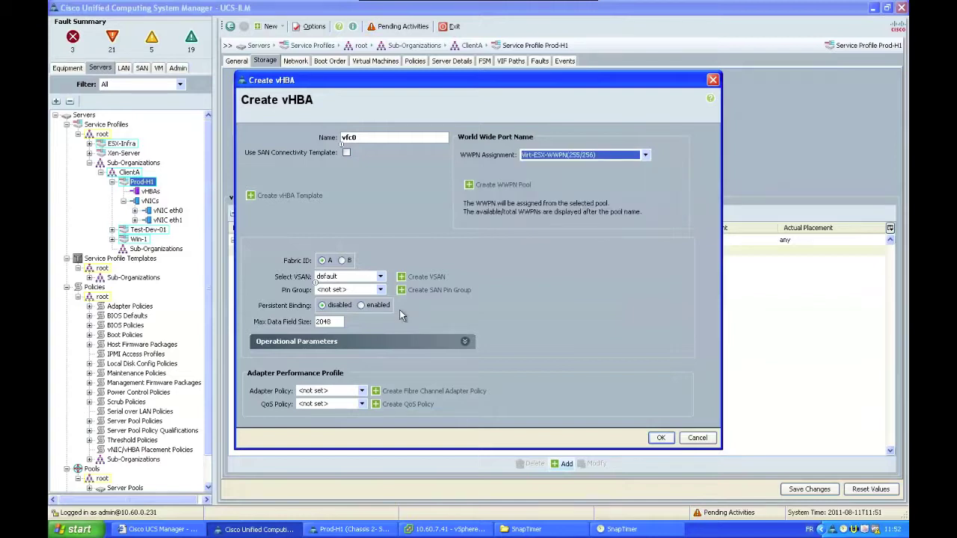
click(348, 277)
click(343, 298)
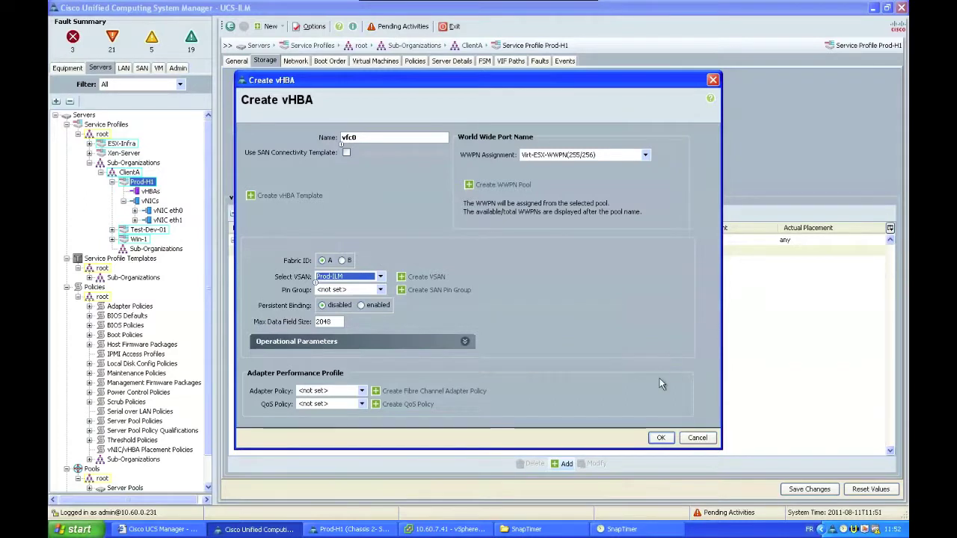
click(658, 438)
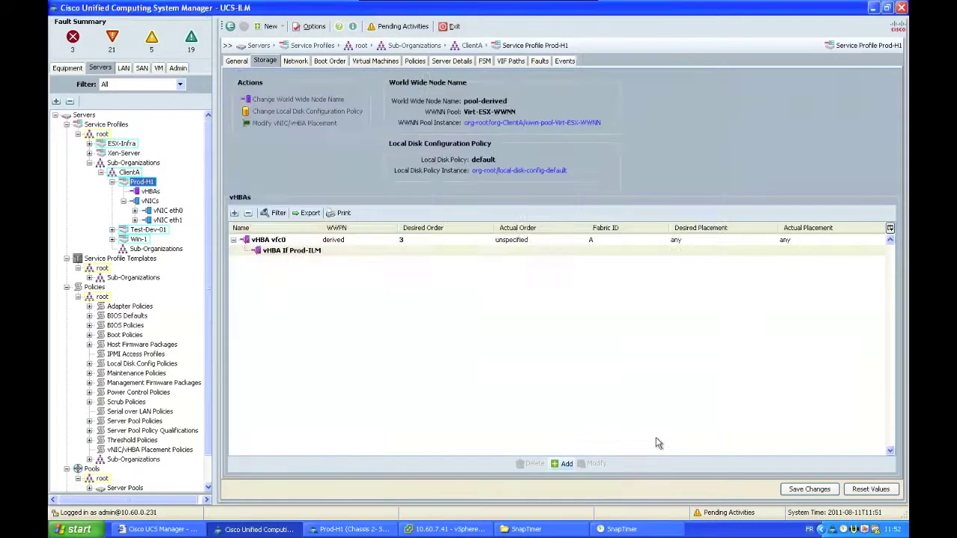
Add a second vHBA named vfc1 on Fabric B, using the Virt-ESX-WWPN pool and the Prod-ILM VSAN.
click(566, 464)
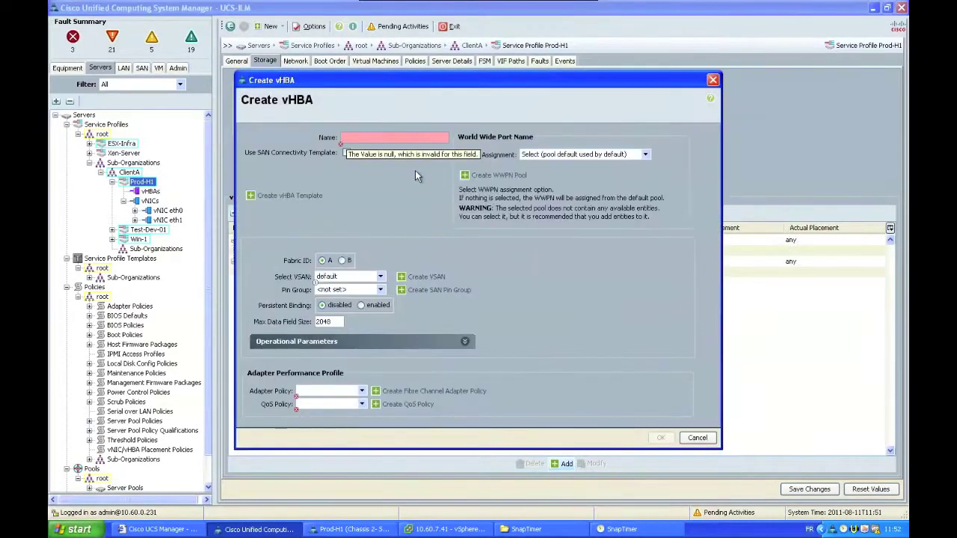
text(vfc1)
click(551, 155)
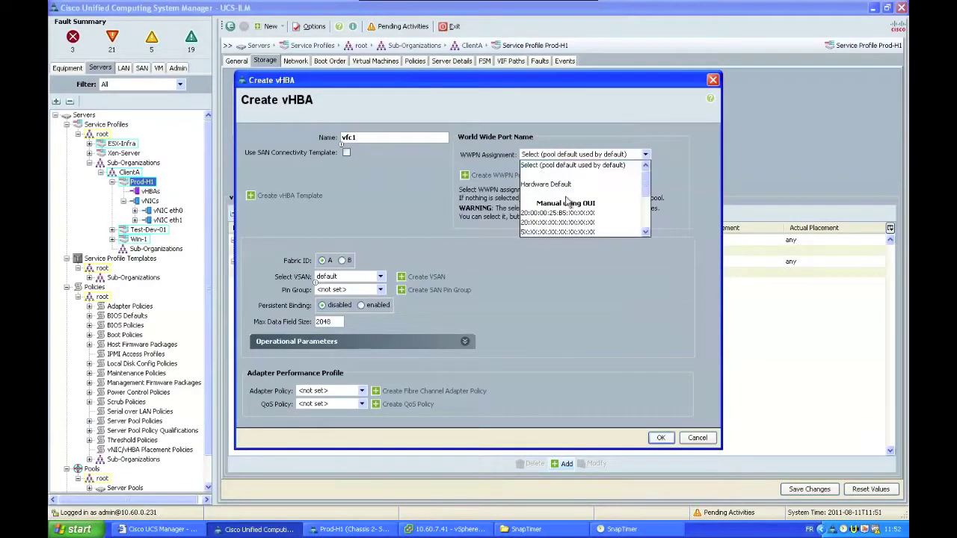
scroll(570, 205, down, 2)
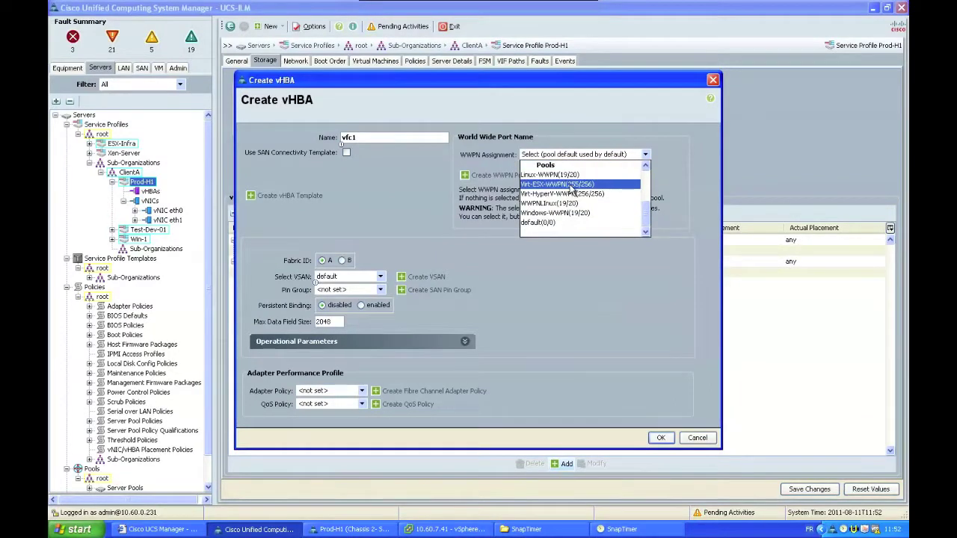
click(571, 190)
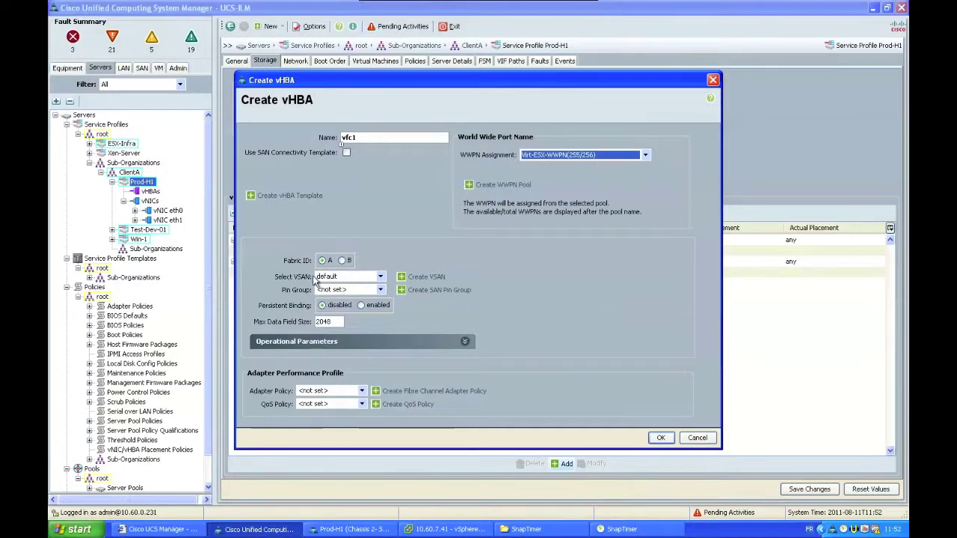
click(342, 260)
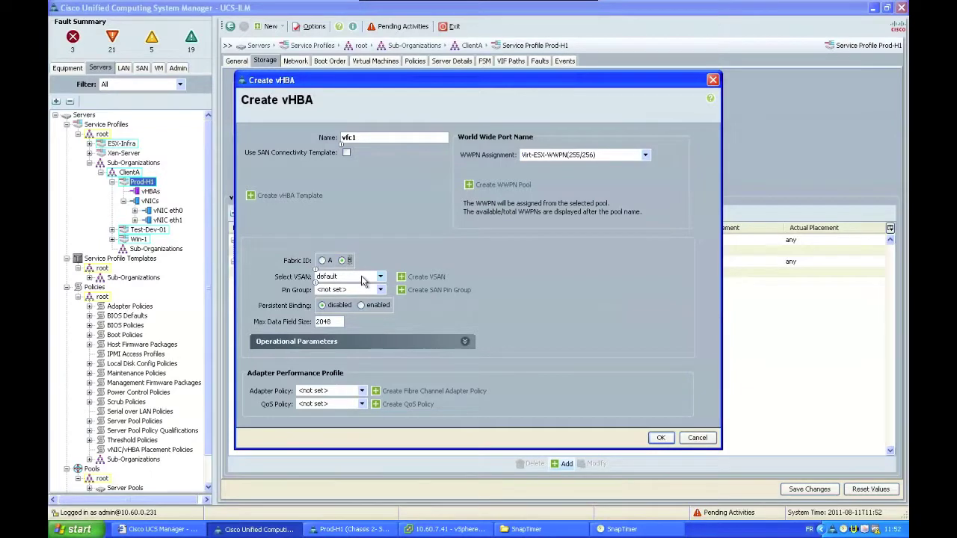
click(374, 277)
click(361, 309)
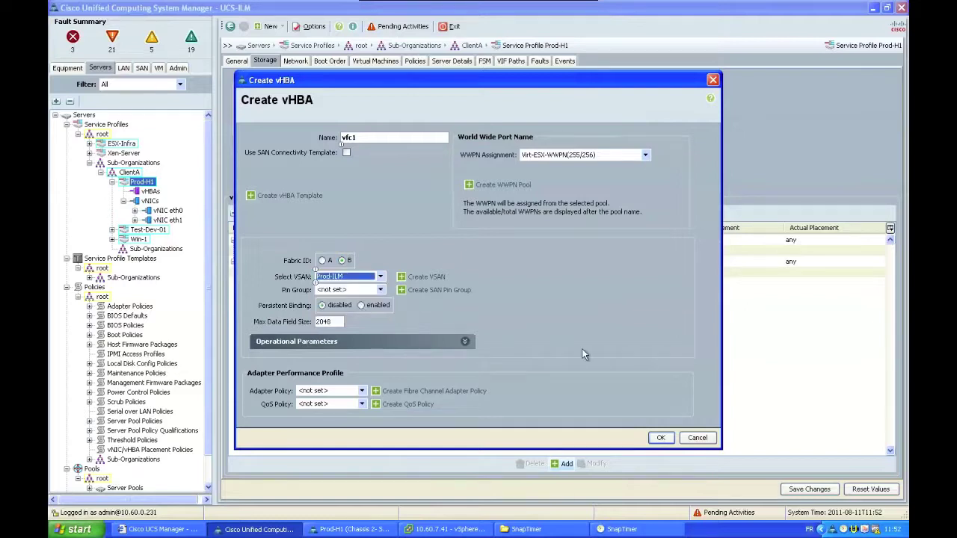
click(661, 438)
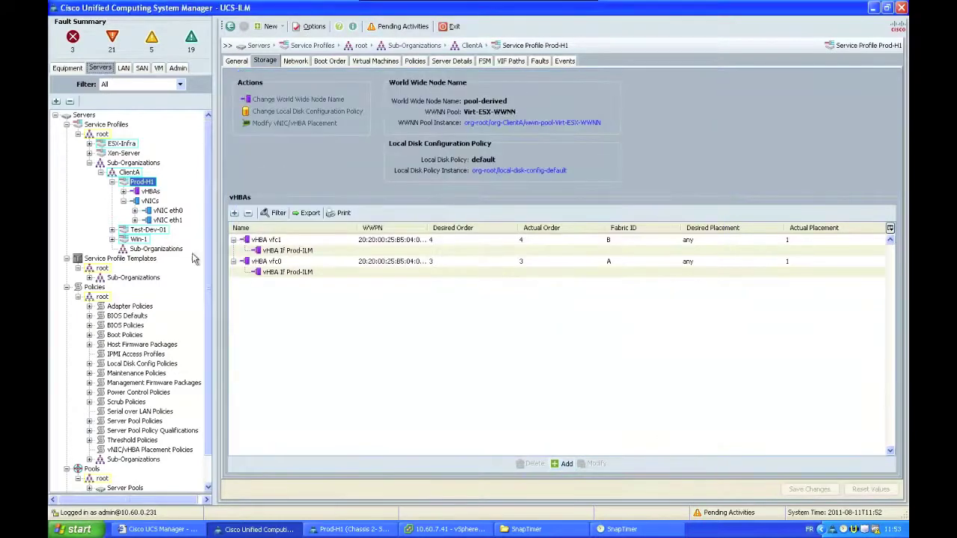
Expand Prod-H1's vHBAs to review the new adapters, and switch to the vSphere Client to view the host's storage adapters.
click(124, 191)
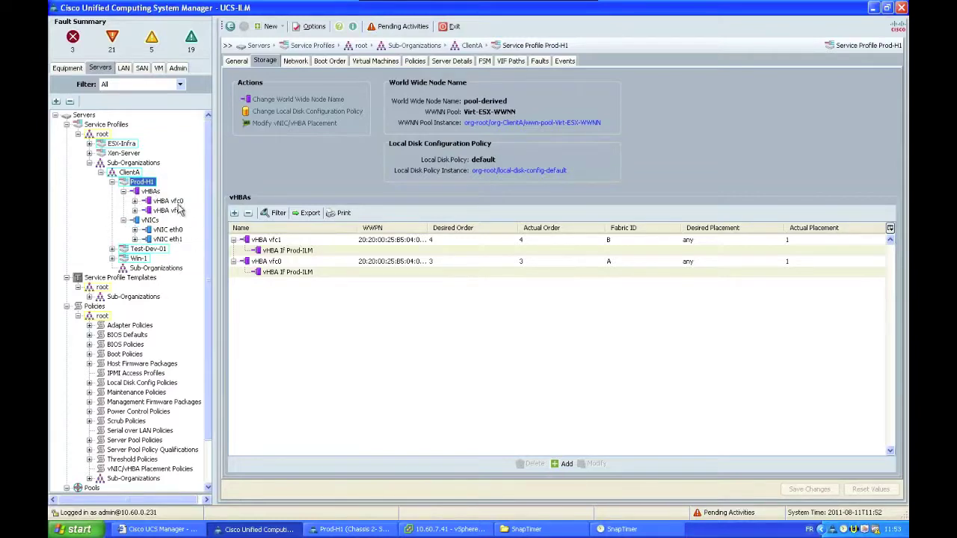
click(445, 528)
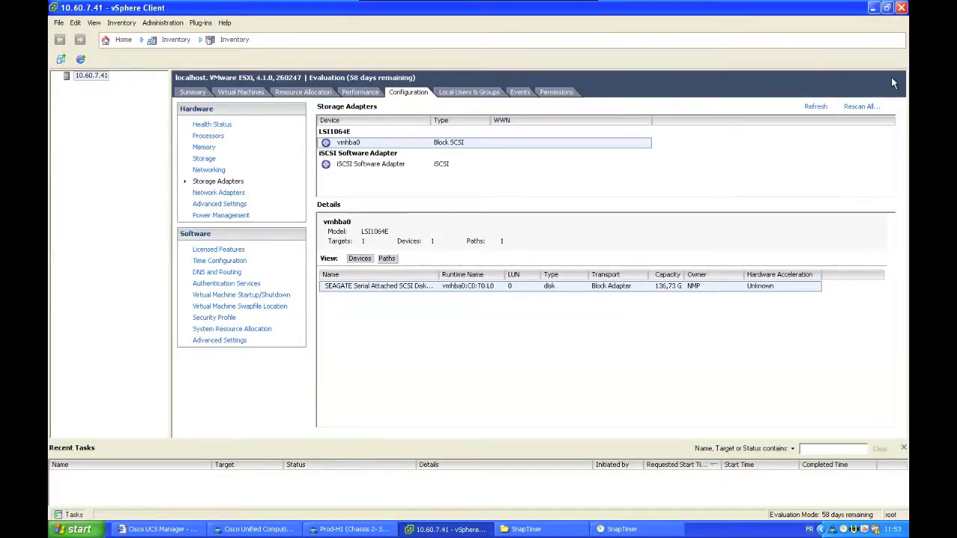
Switch to UCS Manager and acknowledge the pending service profile activity with an immediate reboot.
click(873, 9)
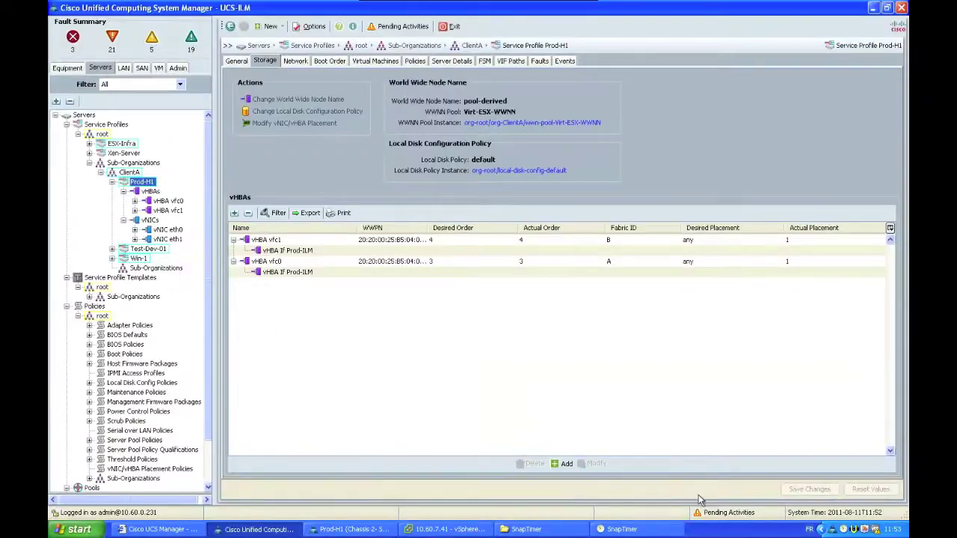
click(710, 514)
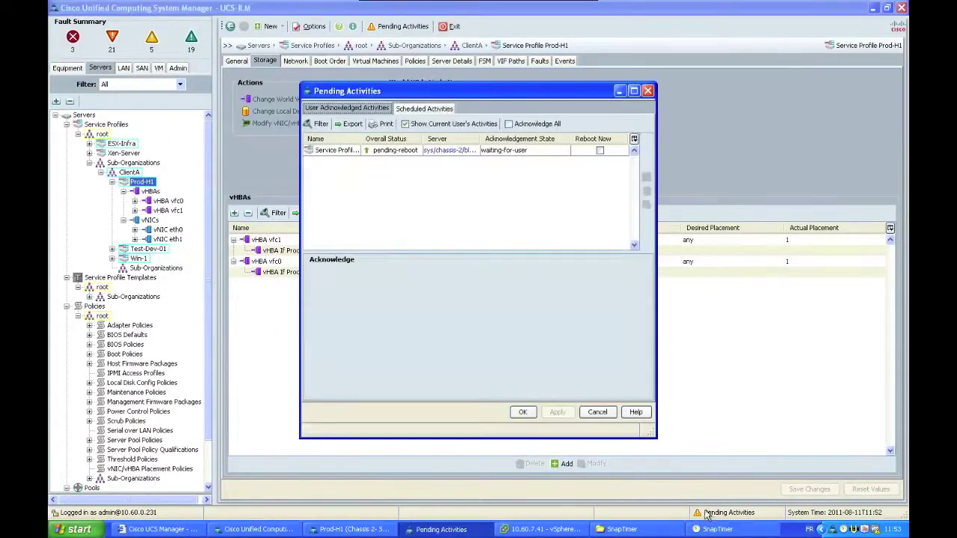
click(600, 151)
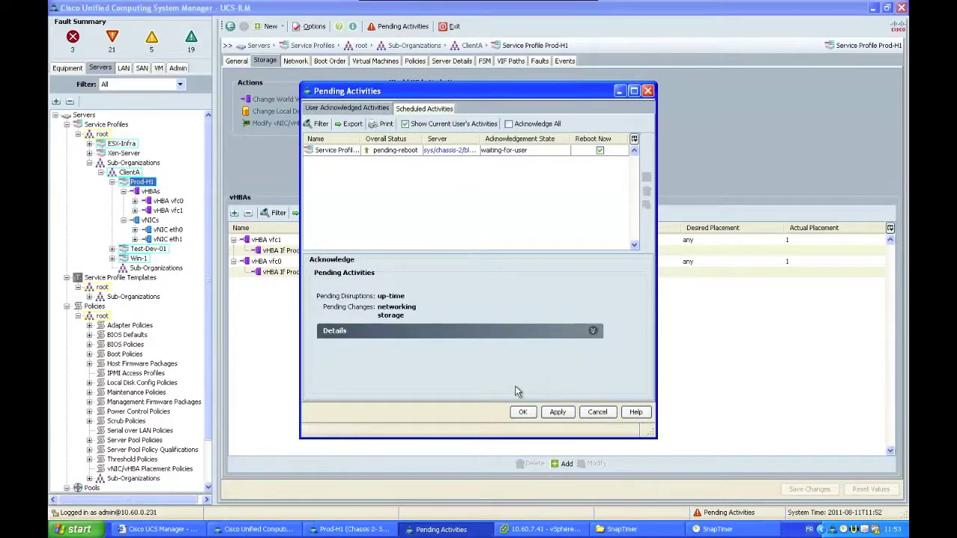
click(523, 413)
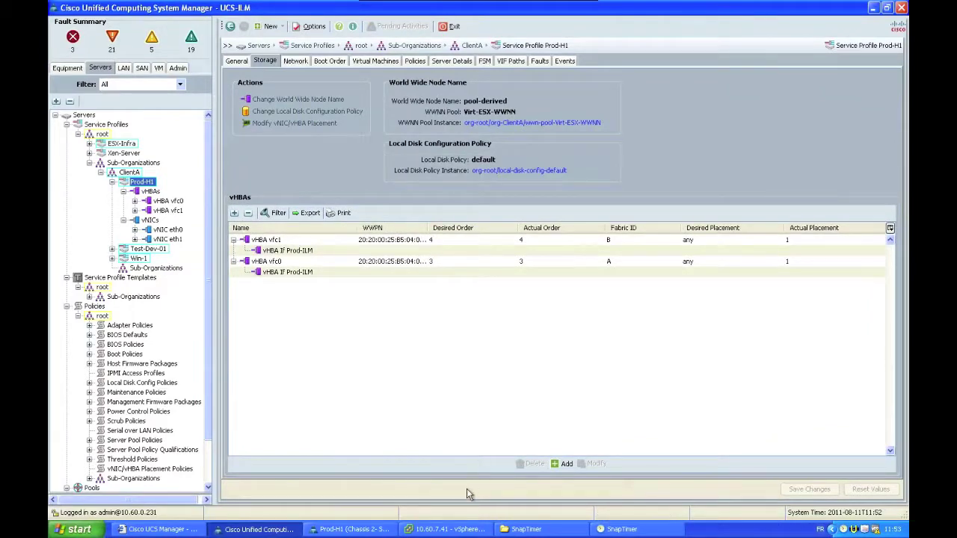
Switch to the Prod-H1 KVM console, bring up SnapTimer, and move the timer window to a clear spot.
click(375, 529)
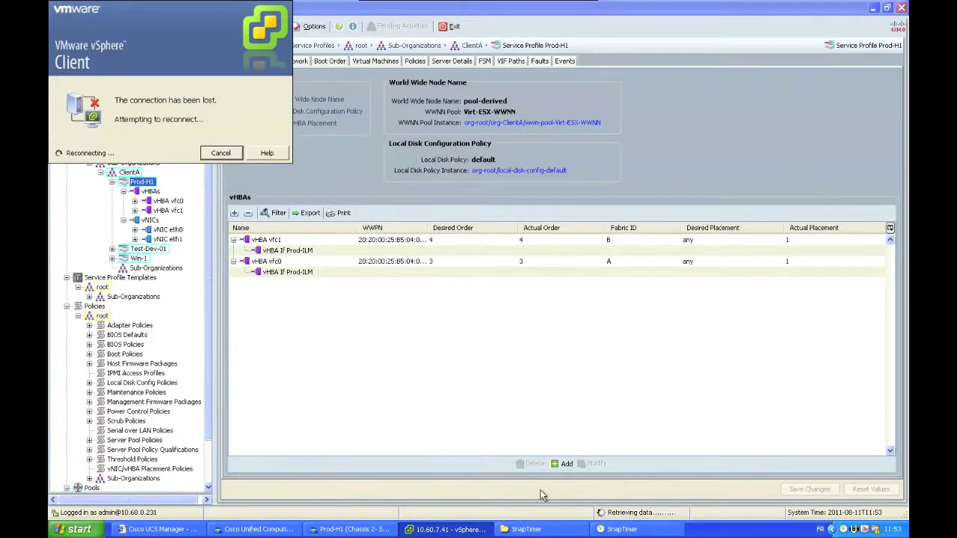
click(618, 529)
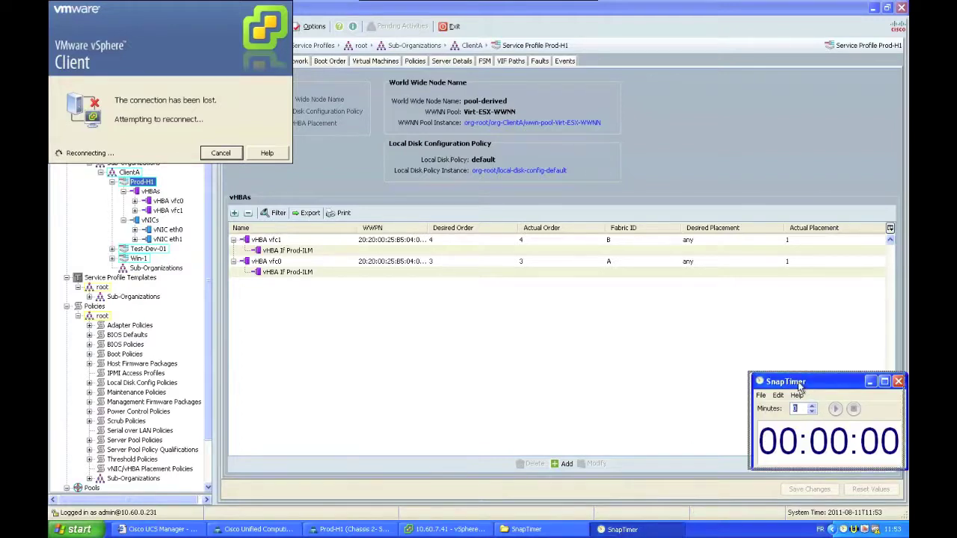
drag(806, 388, 776, 381)
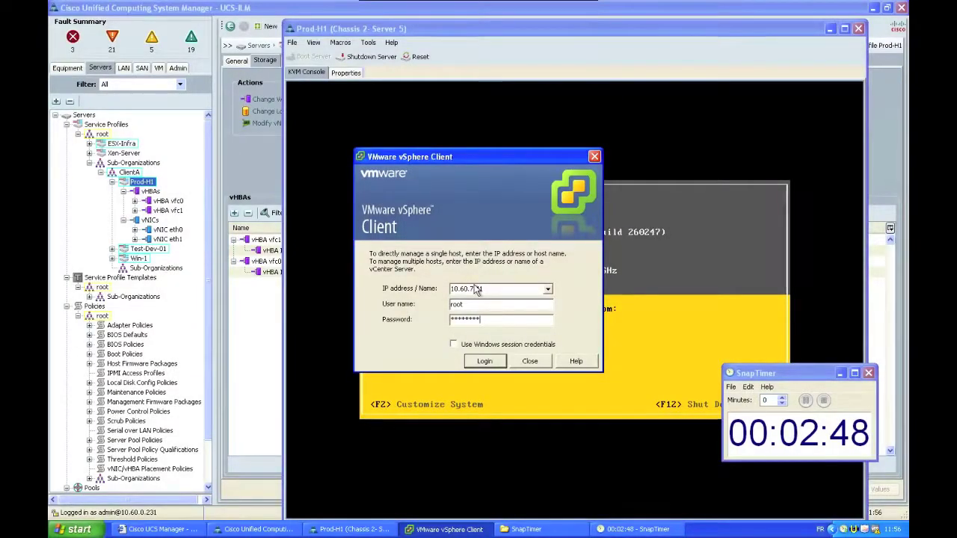
Log in to the ESXi host with the vSphere Client and review its network adapters and virtual switch configuration.
click(485, 360)
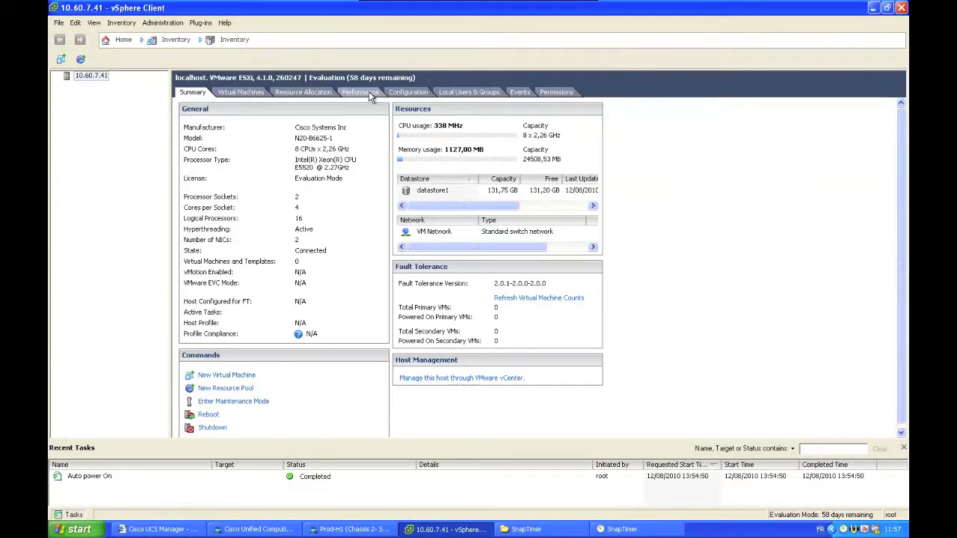
click(407, 92)
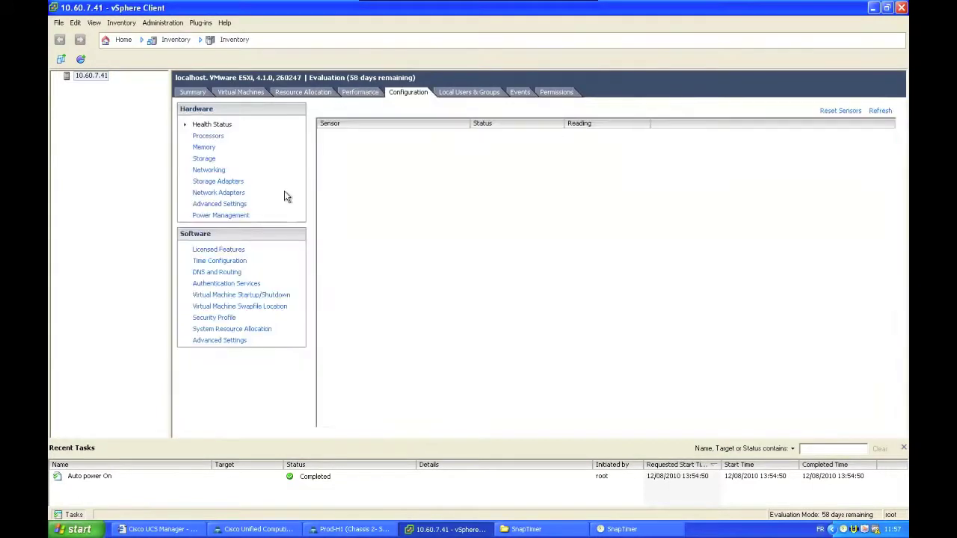
click(234, 193)
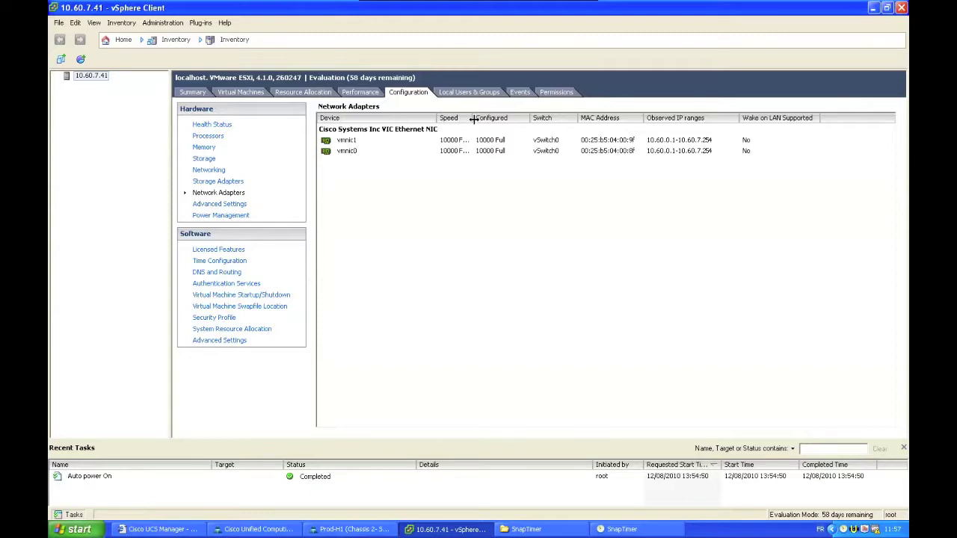
click(547, 142)
click(546, 152)
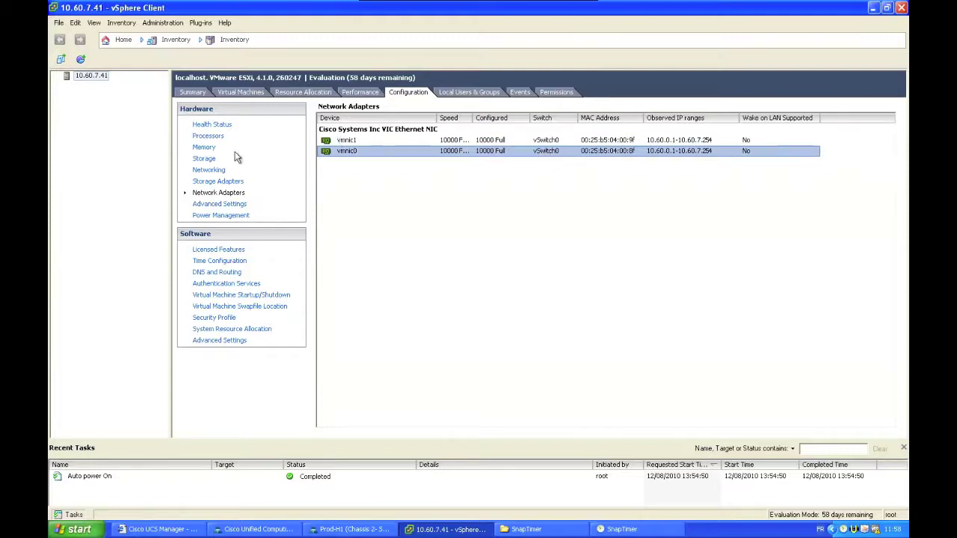
click(213, 171)
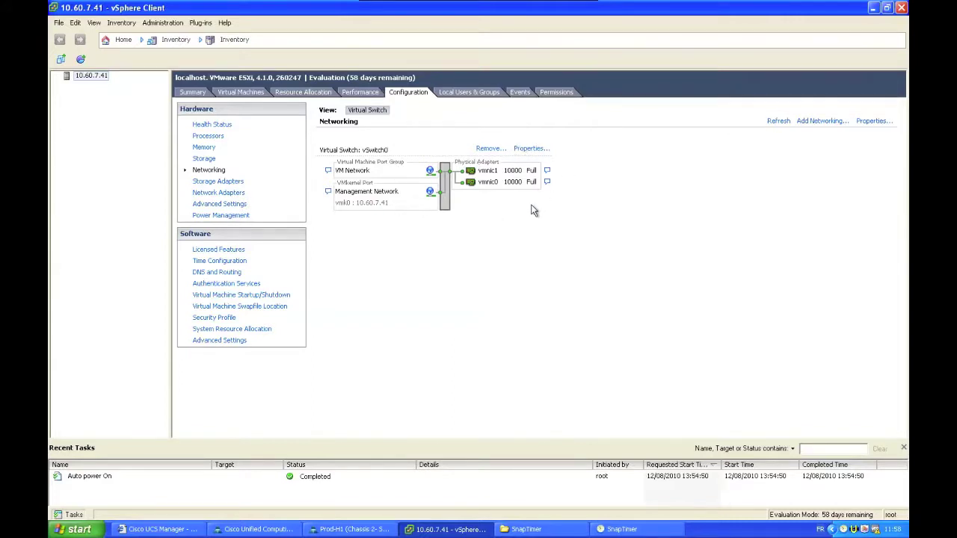
Examine the host's storage adapters, comparing the WWNs and details of vmhba1 and vmhba2.
click(224, 184)
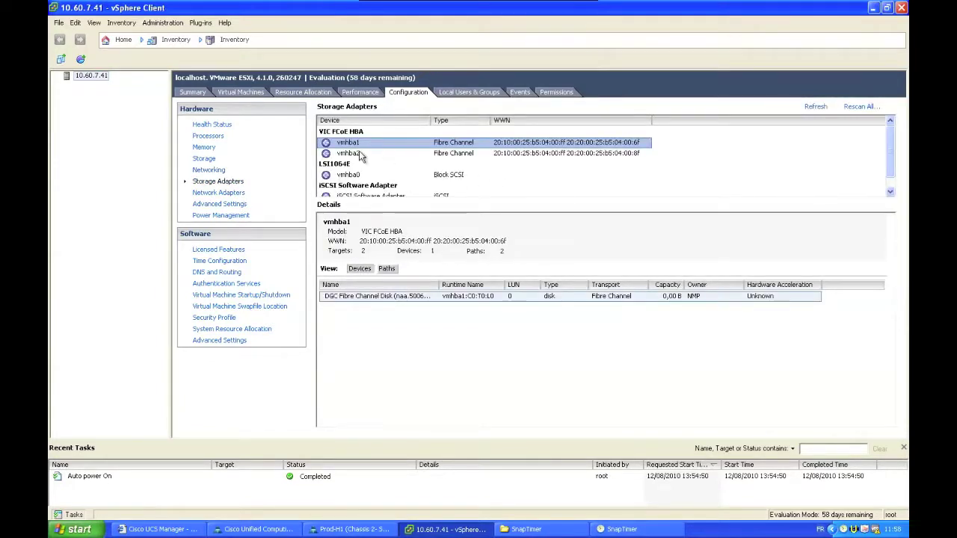
click(361, 153)
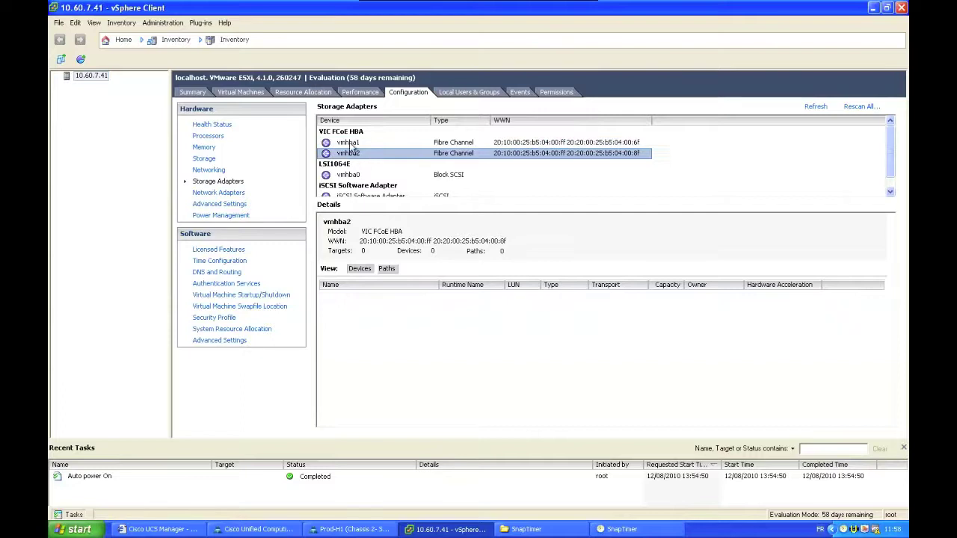
click(349, 142)
scroll(361, 168, down, 1)
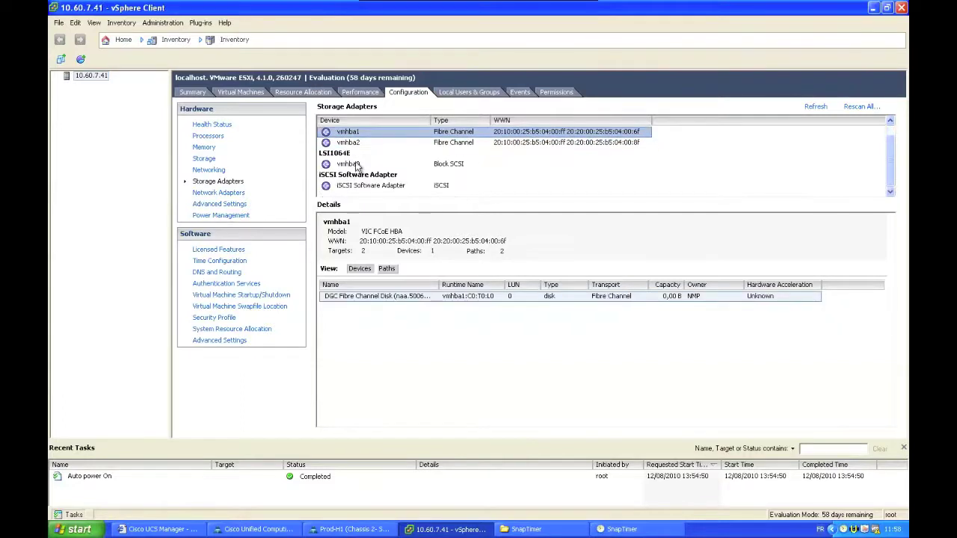
scroll(365, 183, up, 1)
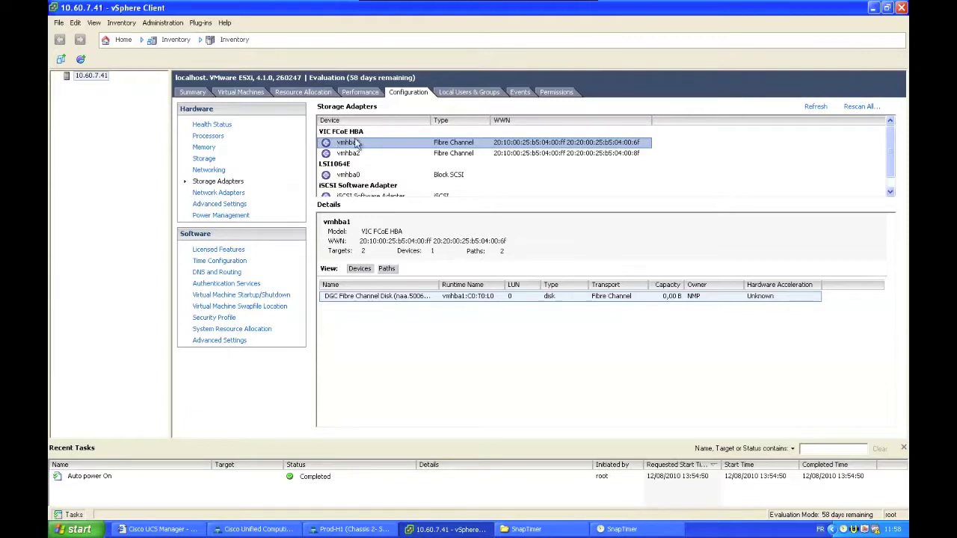
click(598, 155)
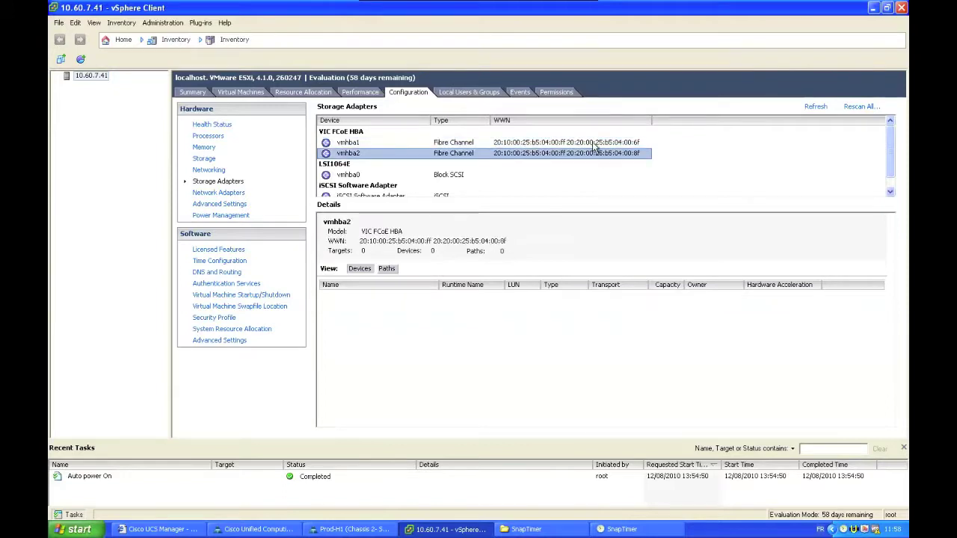
click(577, 144)
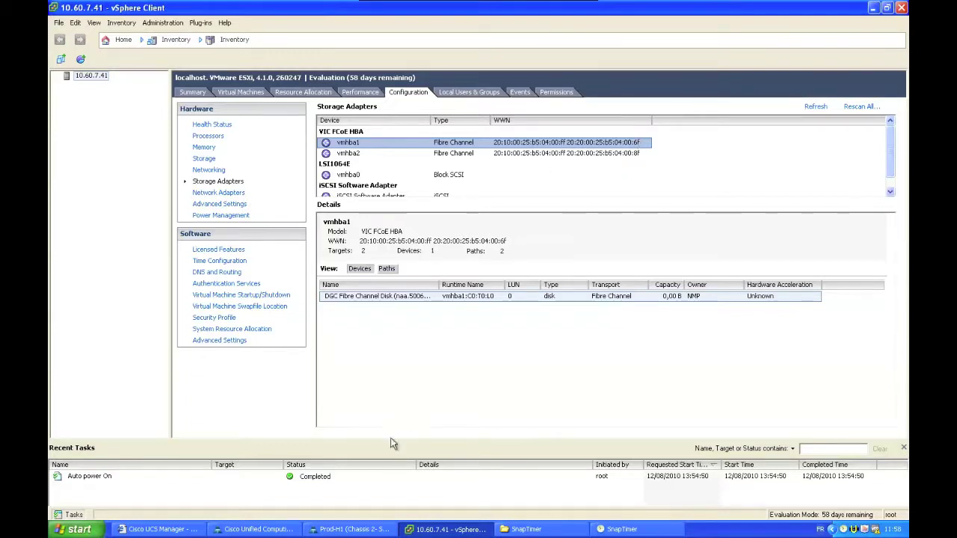
Switch to UCS Manager and review the WWPNs of vHBAs vfc0 and vfc1 and the MAC addresses of vNICs eth0 and eth1.
click(362, 529)
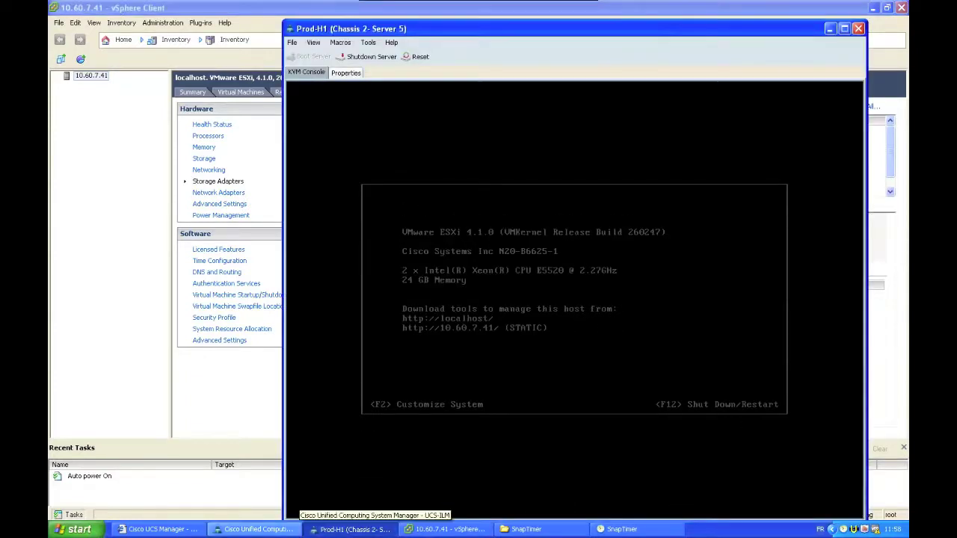
click(292, 528)
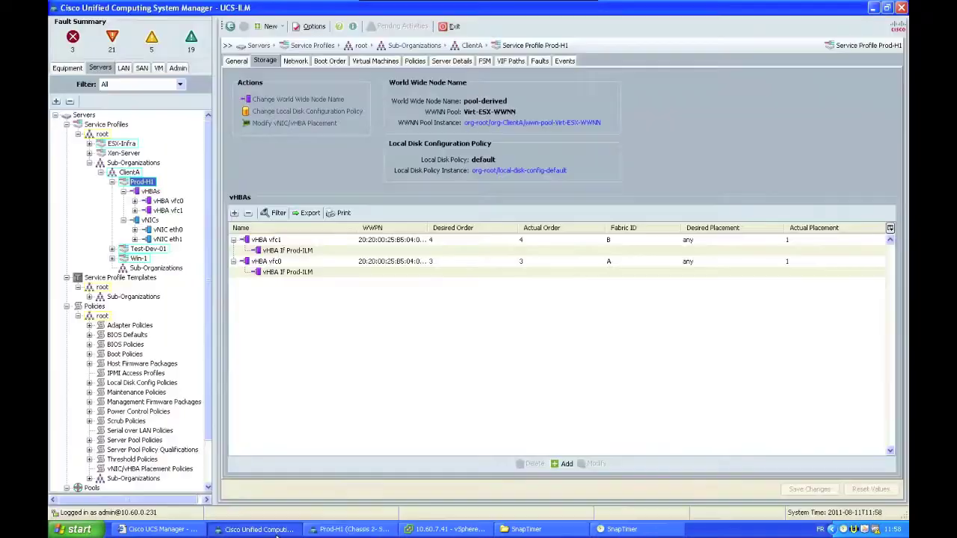
click(162, 201)
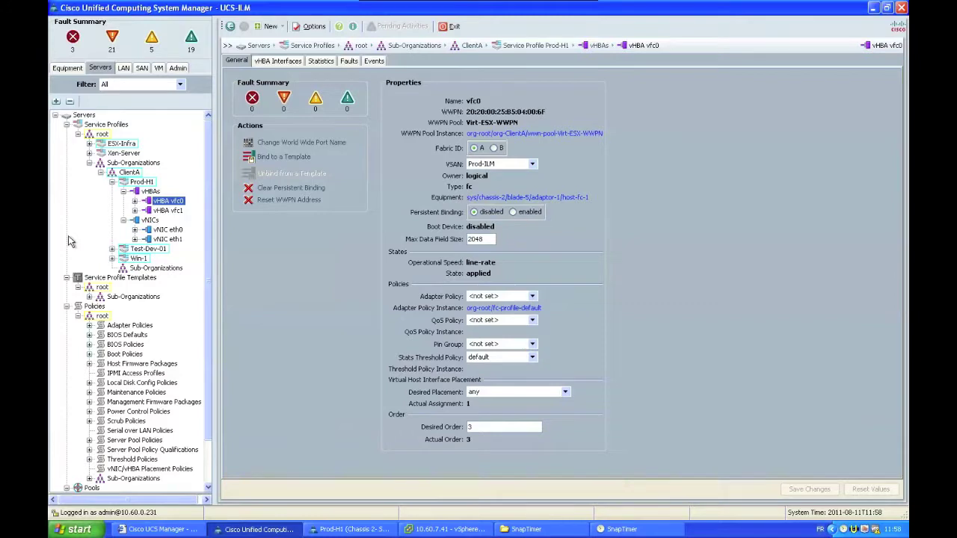
click(161, 211)
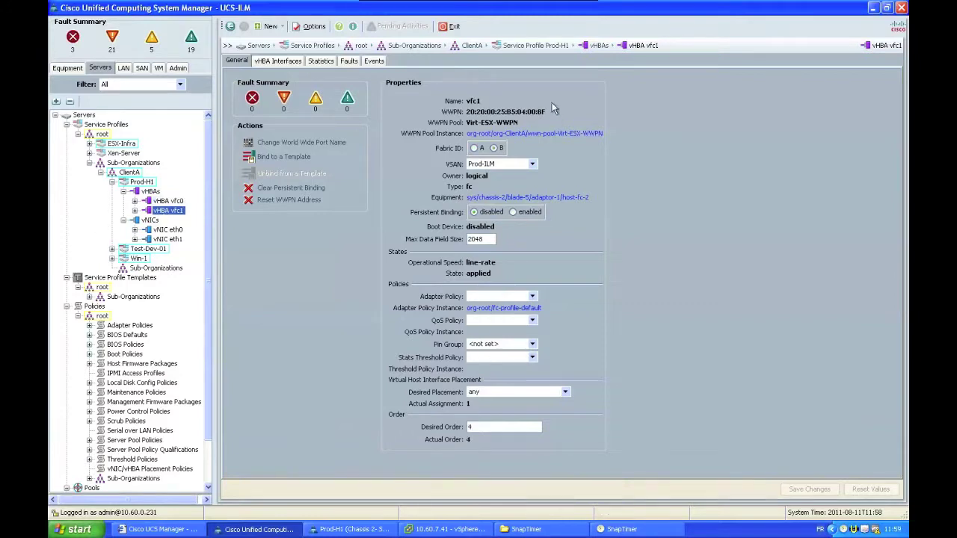
click(176, 230)
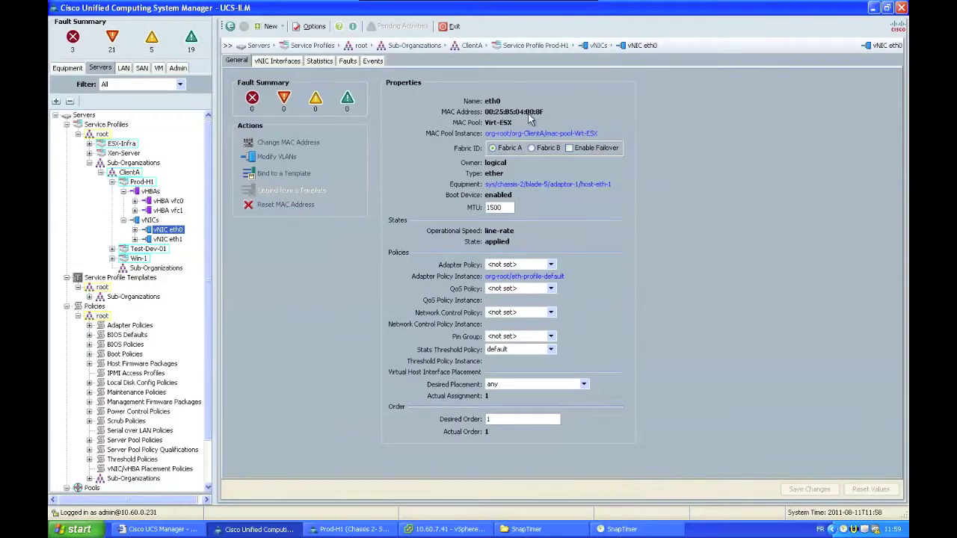
click(169, 239)
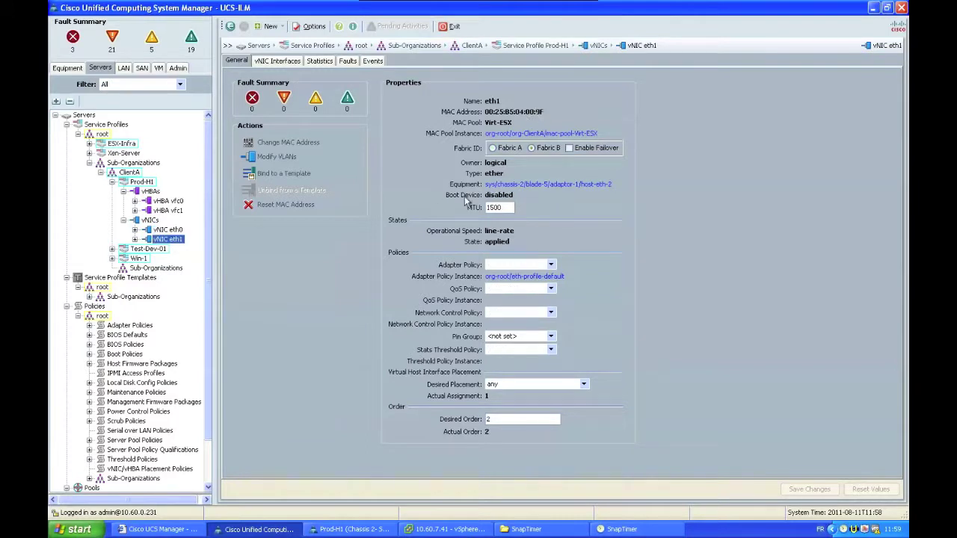
Return to the vSphere Client and check the MAC addresses of network adapters vmnic1 and vmnic0.
click(446, 529)
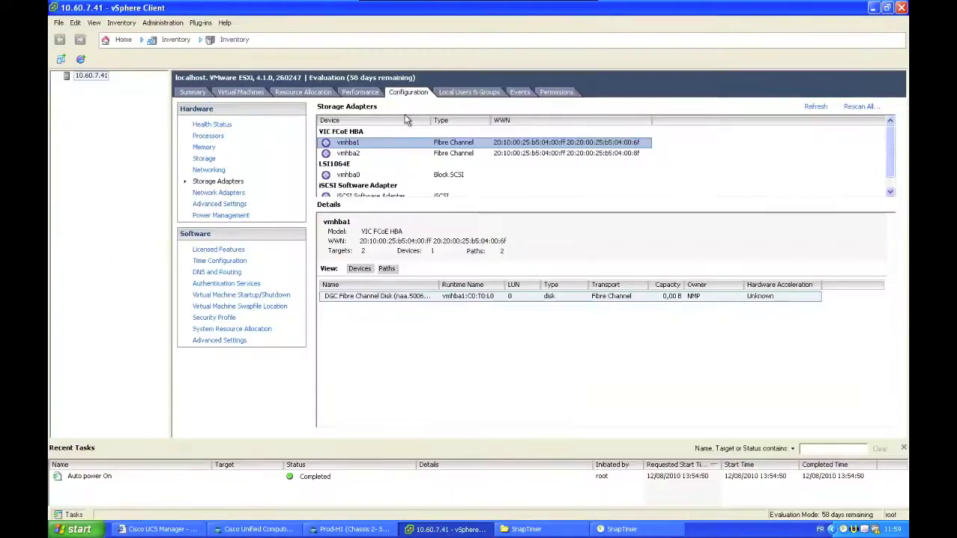
click(221, 194)
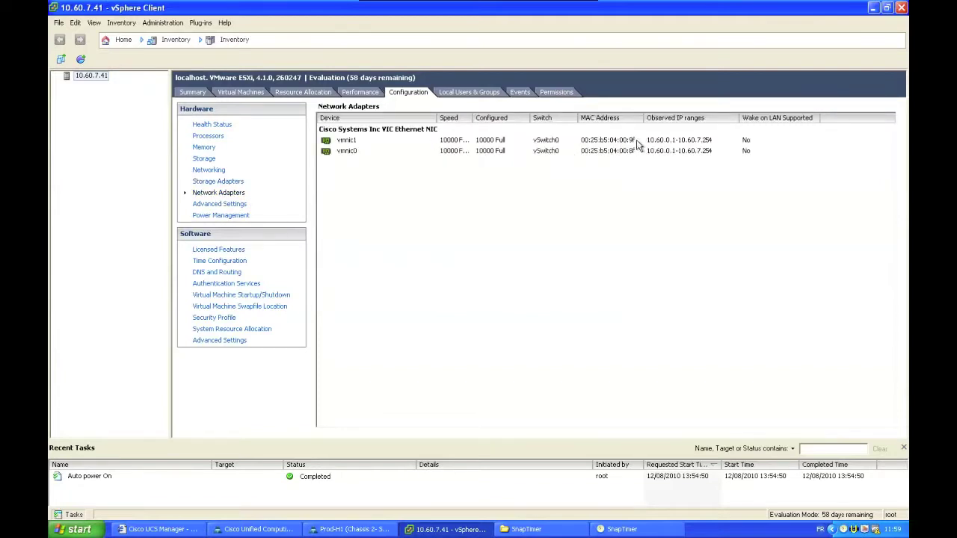
click(630, 141)
click(631, 151)
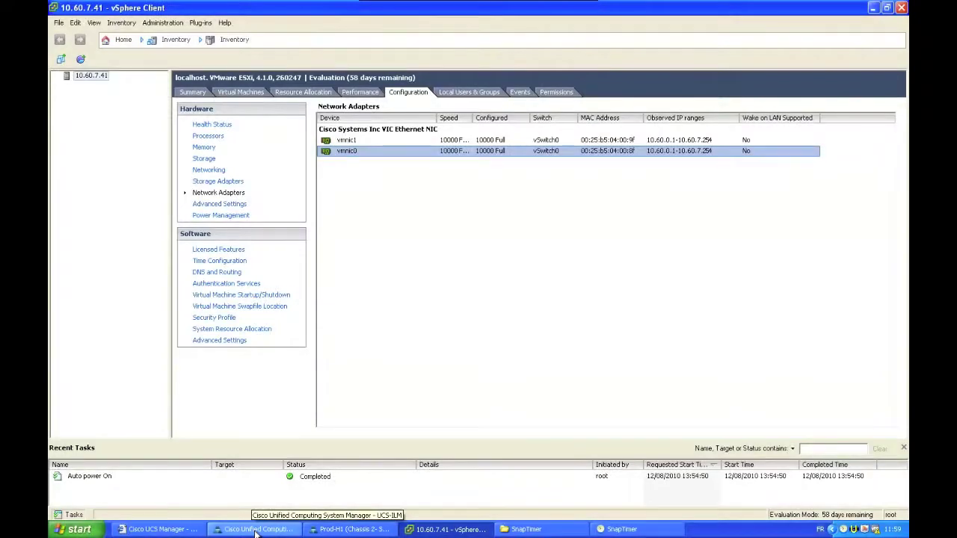
Check vNIC eth0's properties in UCS Manager, and return to the vSphere Client to widen the network adapters' Speed column.
click(257, 529)
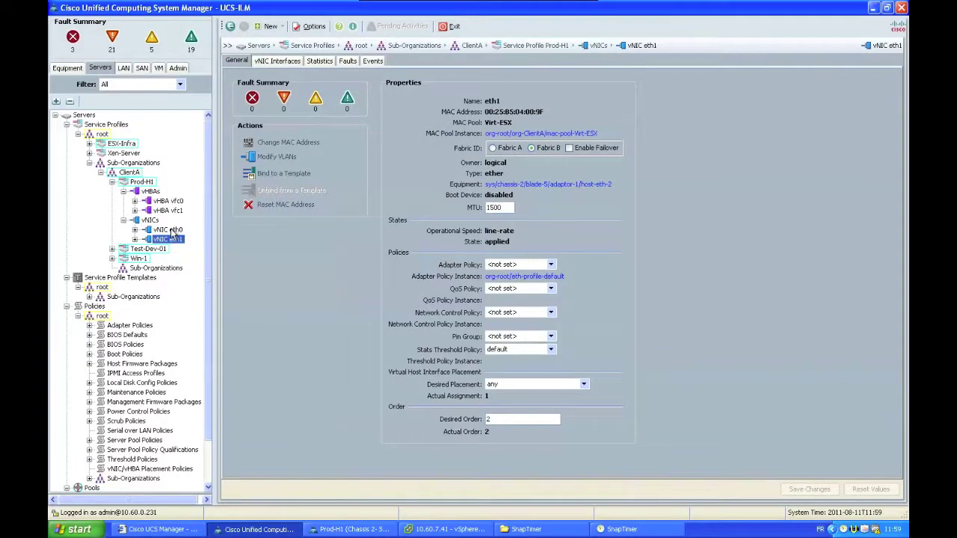
click(168, 229)
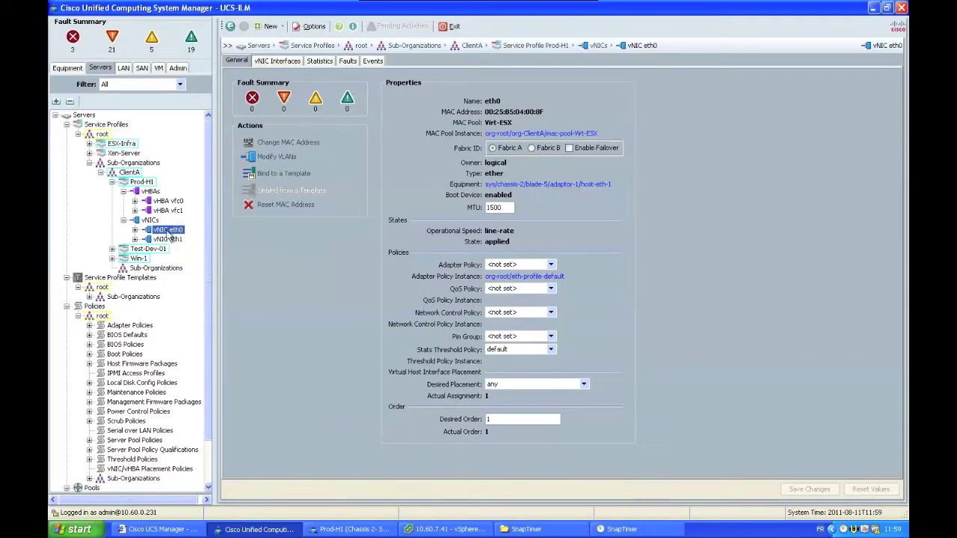
click(422, 527)
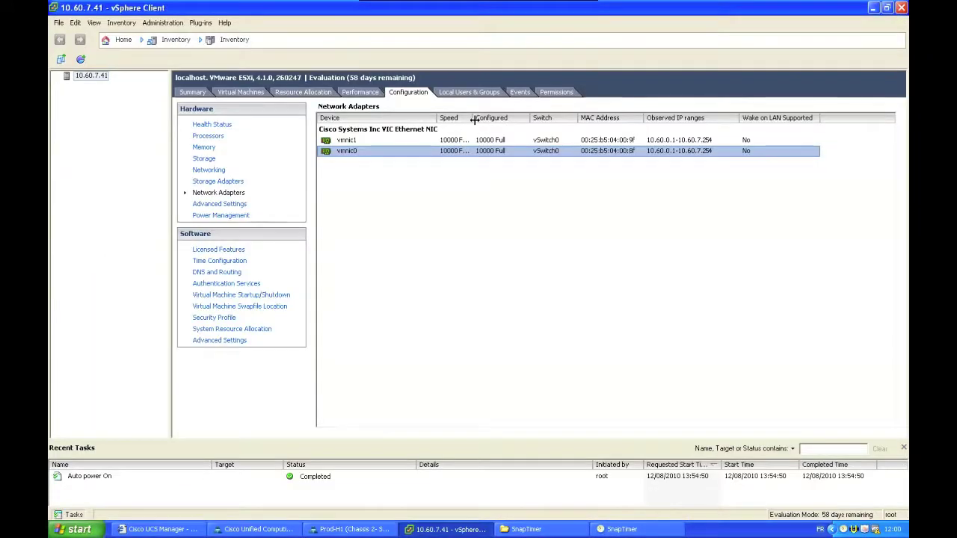
drag(473, 119, 485, 120)
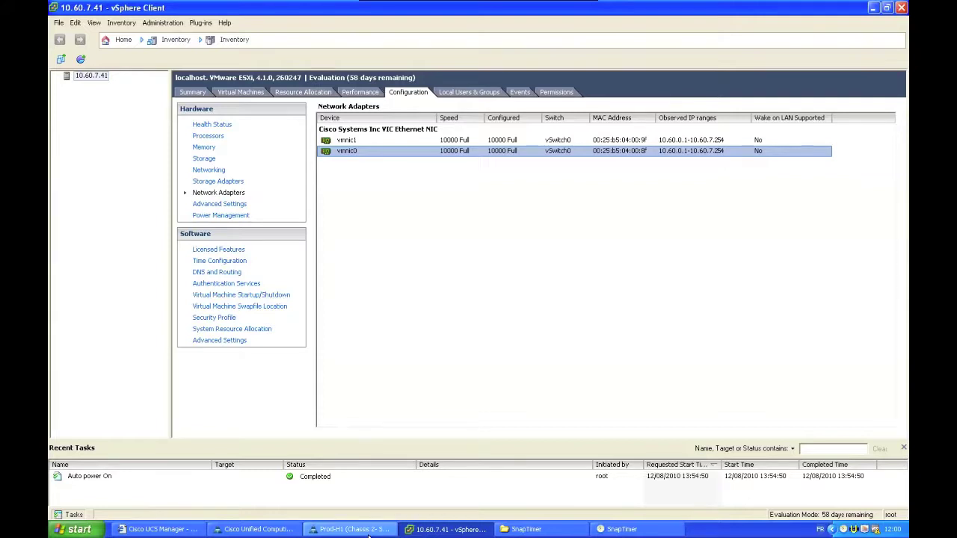
In UCS Manager, set the QoS policy of Prod-H1's vNIC eth0 to 1Gb-Gold and save the change.
click(254, 529)
click(134, 230)
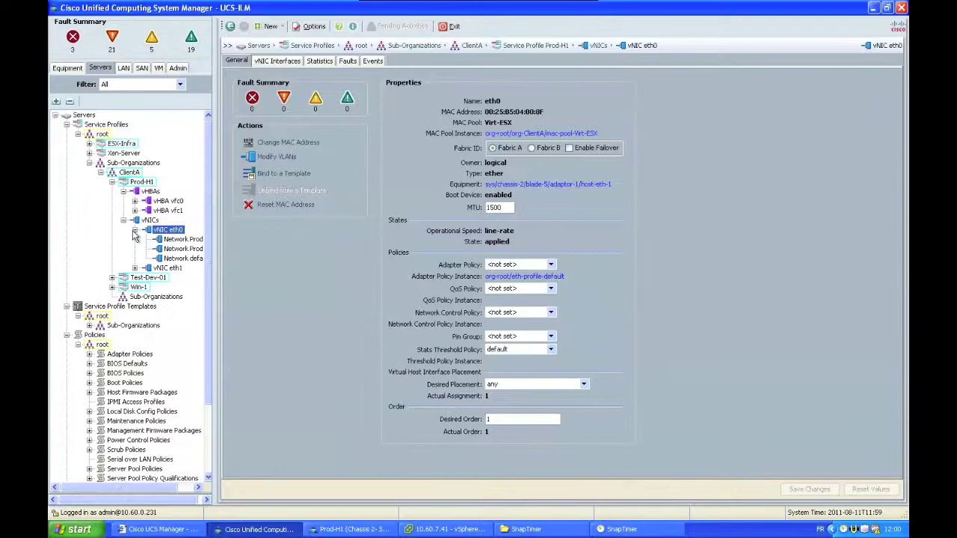
click(570, 288)
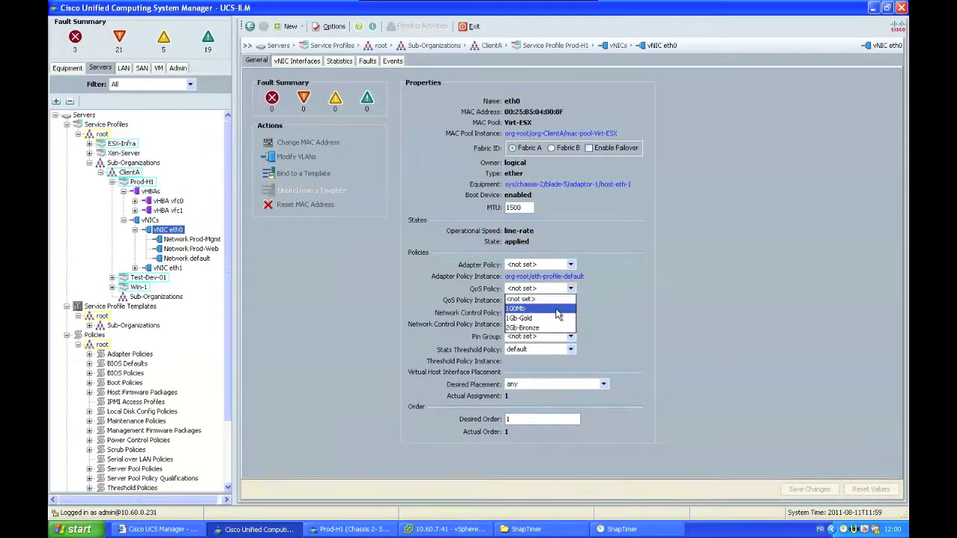
click(517, 319)
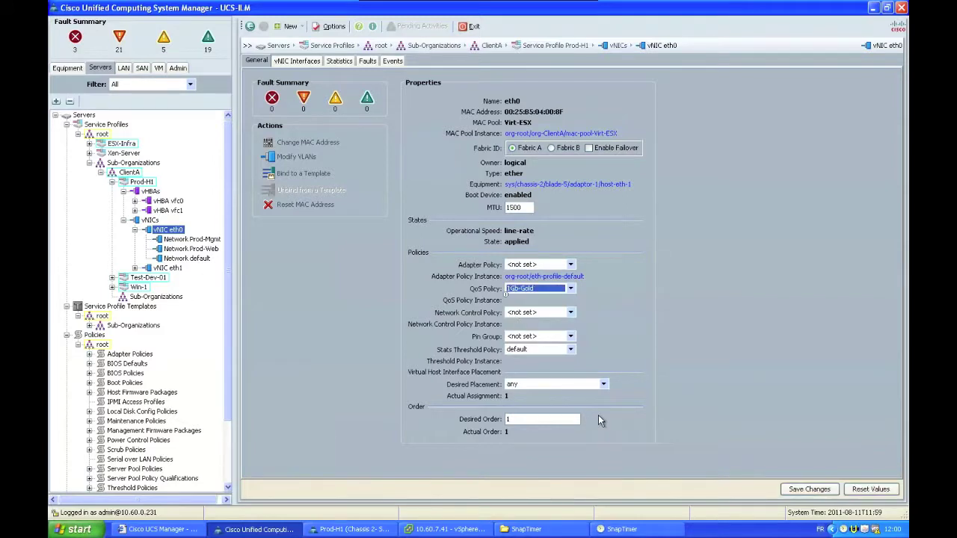
click(808, 489)
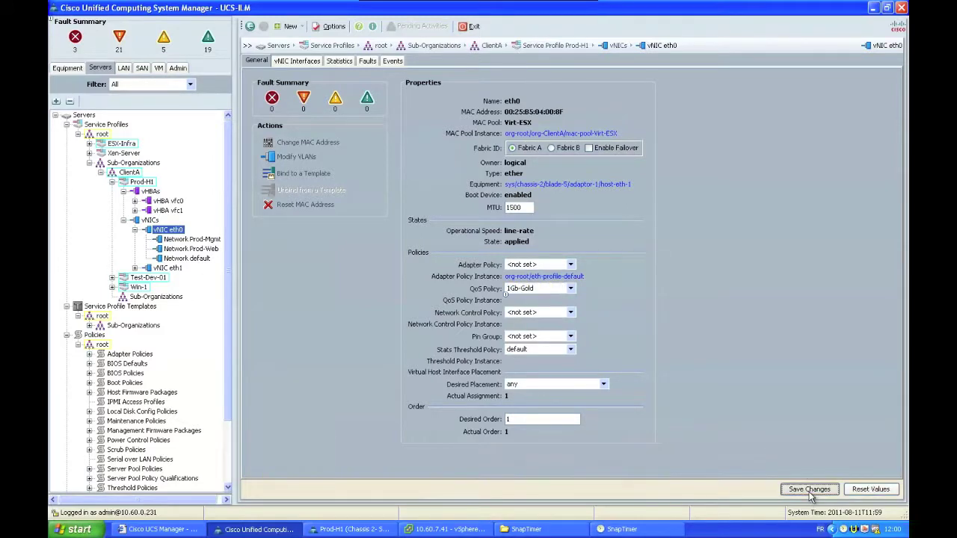
Close the save message for vNIC eth0 and return to the vSphere Client to recheck the network adapters' speed.
click(477, 280)
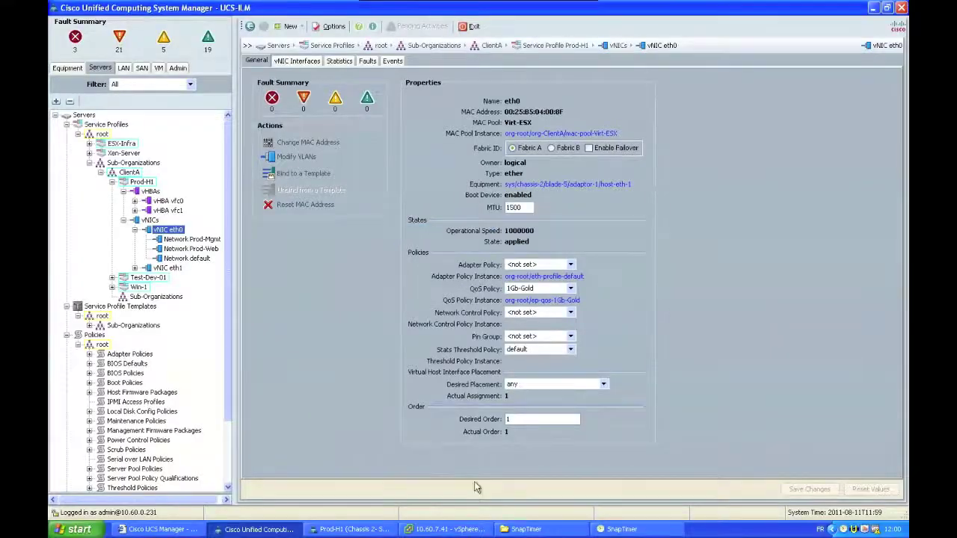
click(446, 529)
click(396, 152)
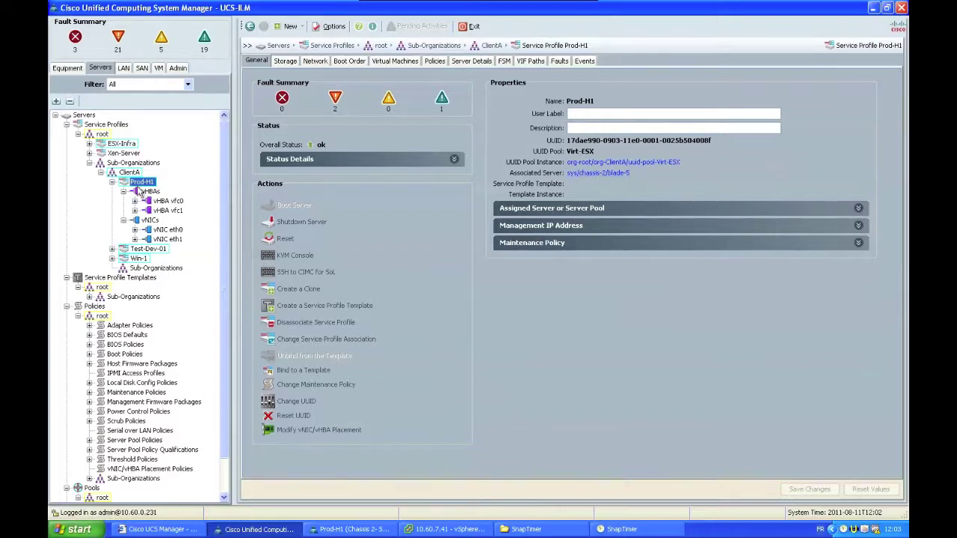
From service profile Prod-H1, open its associated server's hardware inventory and view the details of Interface Card 1.
click(597, 174)
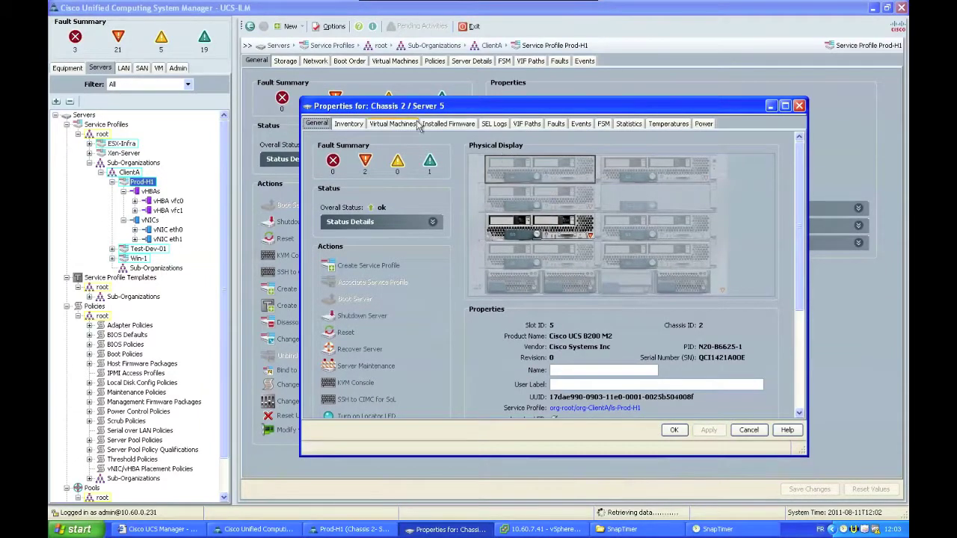
click(348, 124)
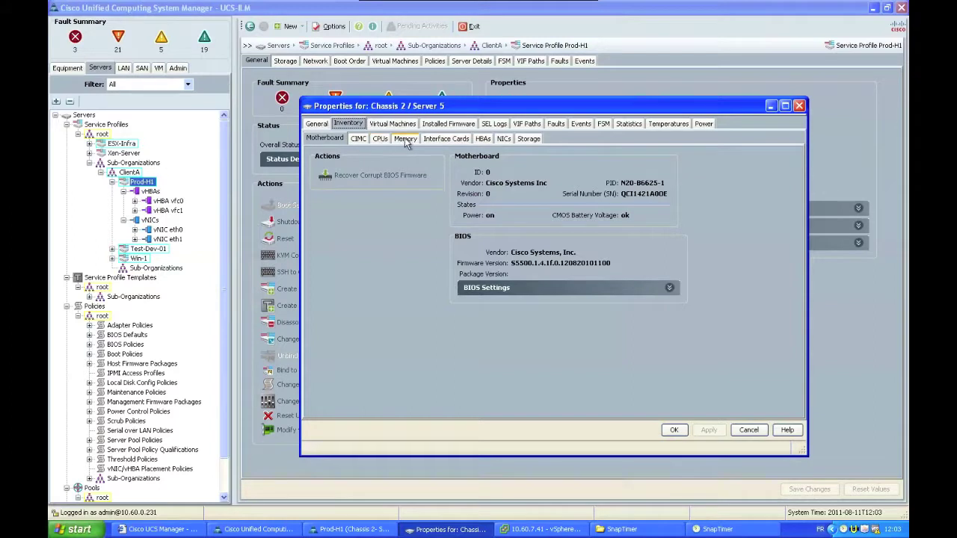
click(440, 144)
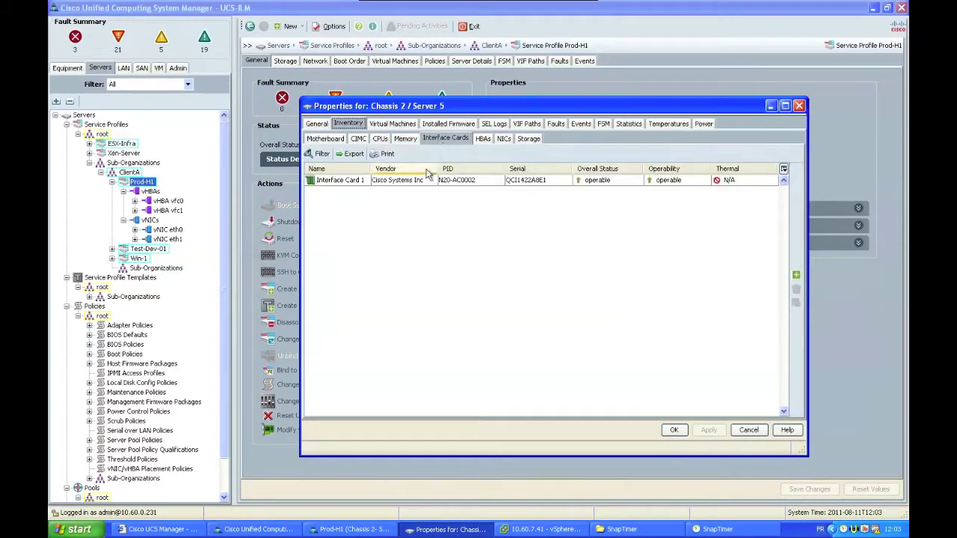
double_click(384, 180)
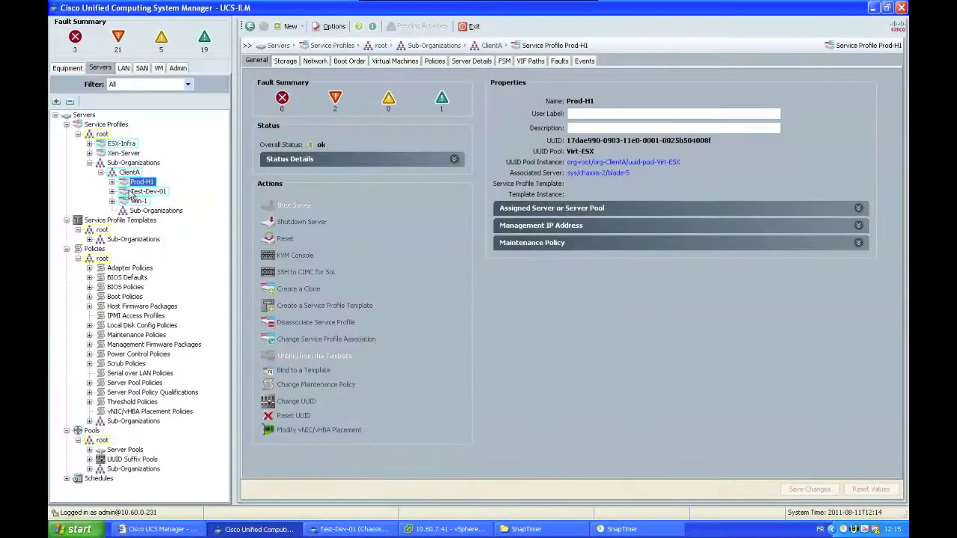
Select service profile Test-Dev-01 and run ifconfig in its KVM console to check eth0's MAC address.
click(142, 191)
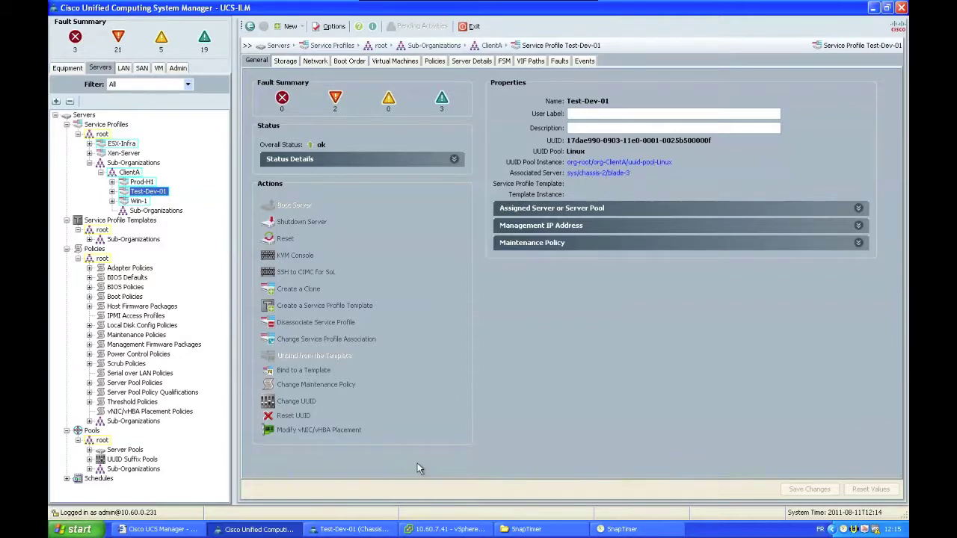
click(351, 529)
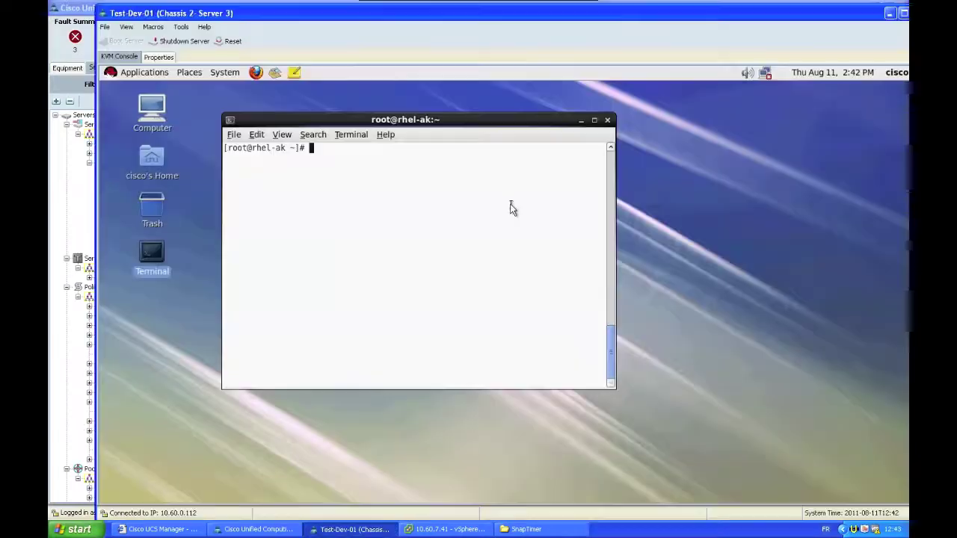
text(ifconfig)
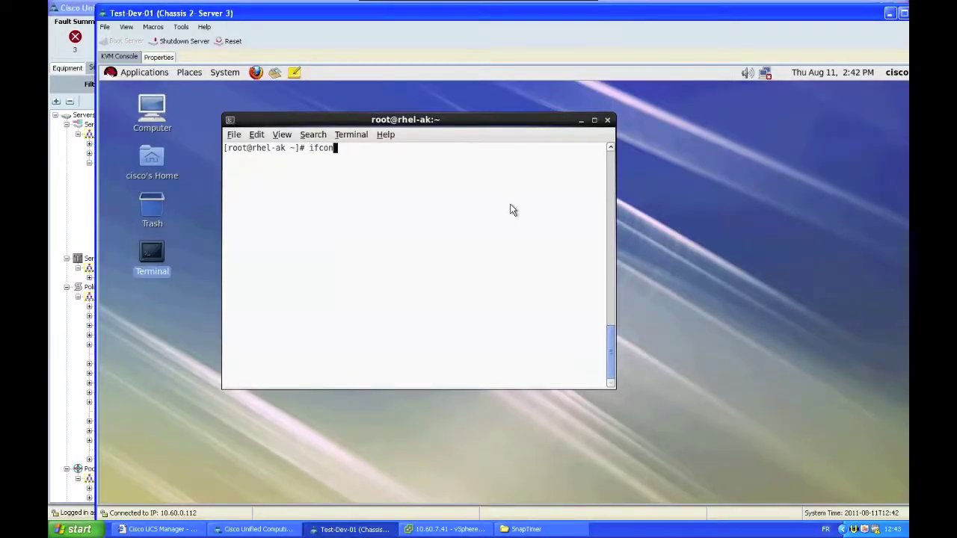
key(Return)
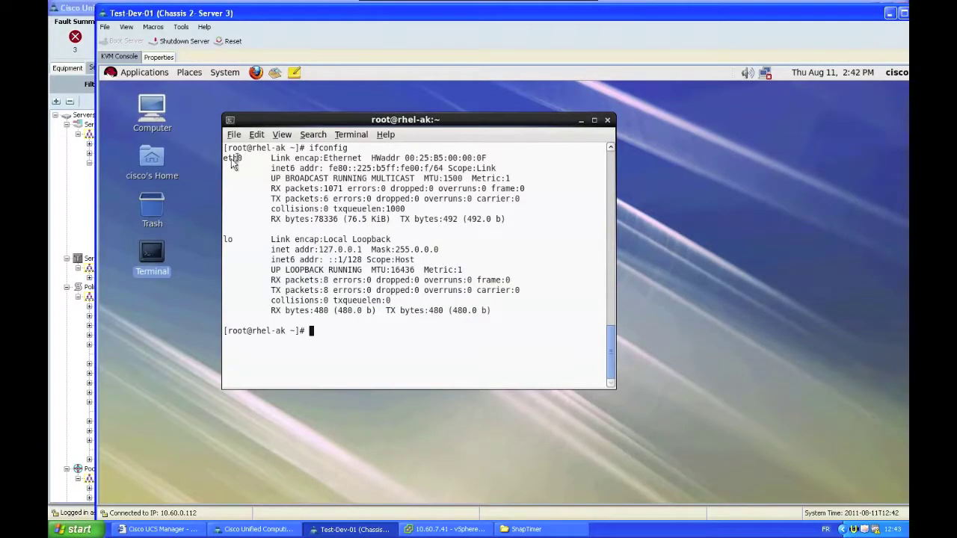
drag(224, 158, 239, 158)
drag(406, 160, 490, 164)
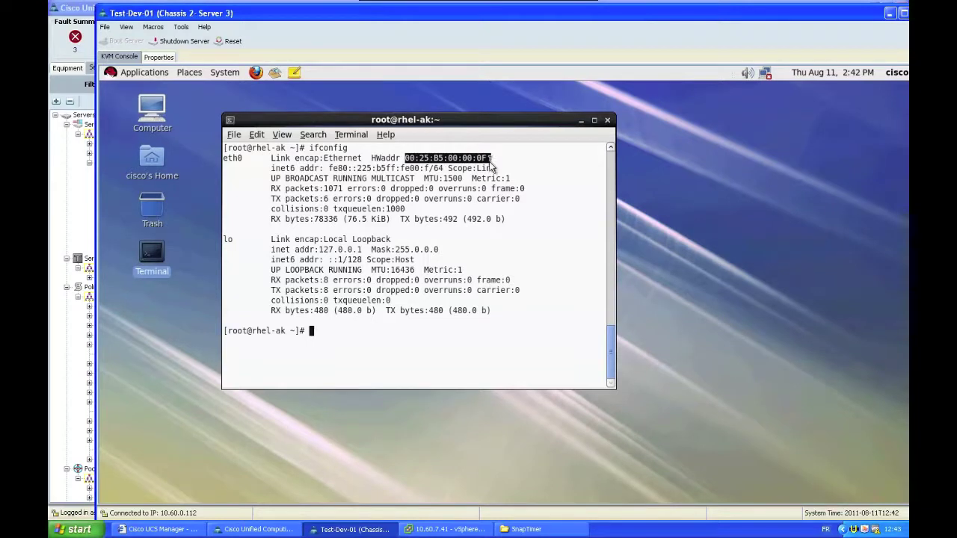
click(386, 296)
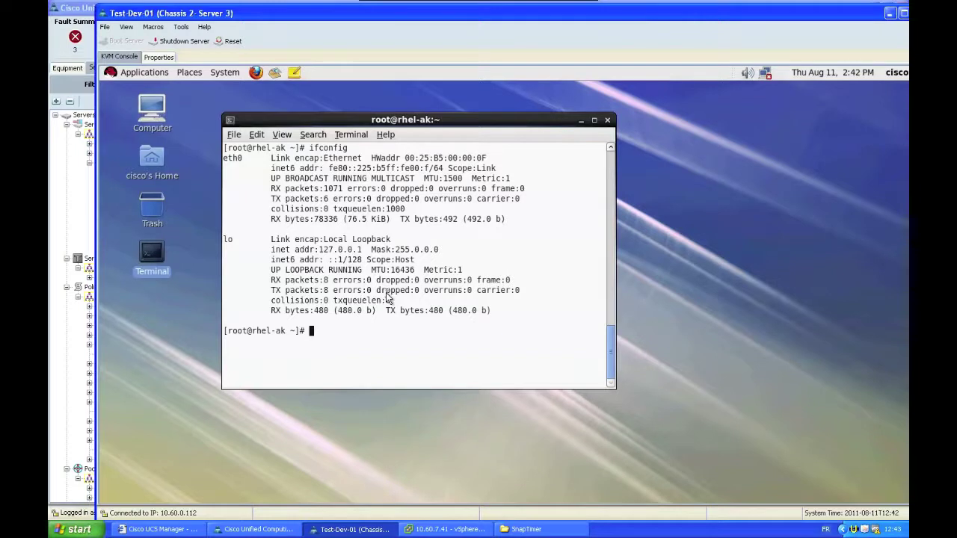
Run ethtool eth0 in the terminal and check the interface's link speed.
text(ethtool eth0)
key(Return)
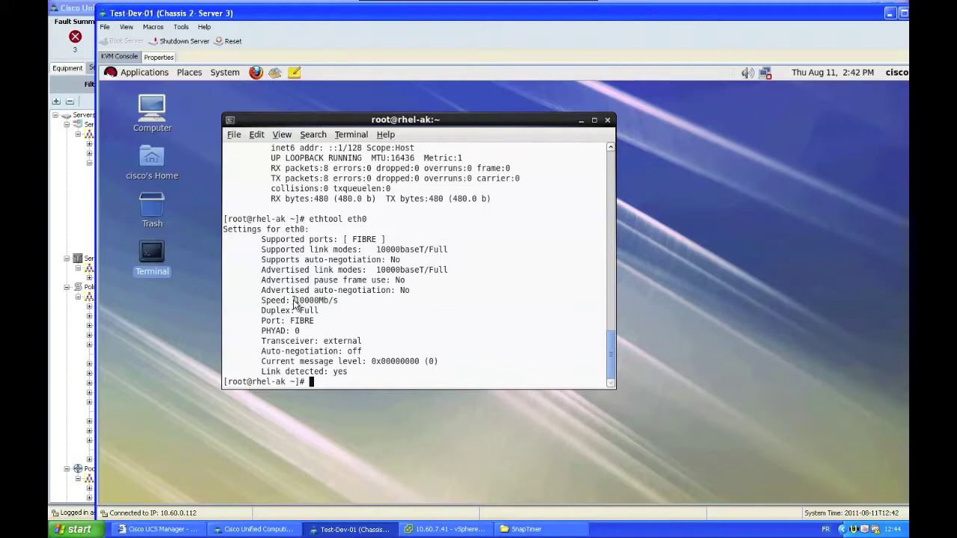
drag(293, 301, 342, 302)
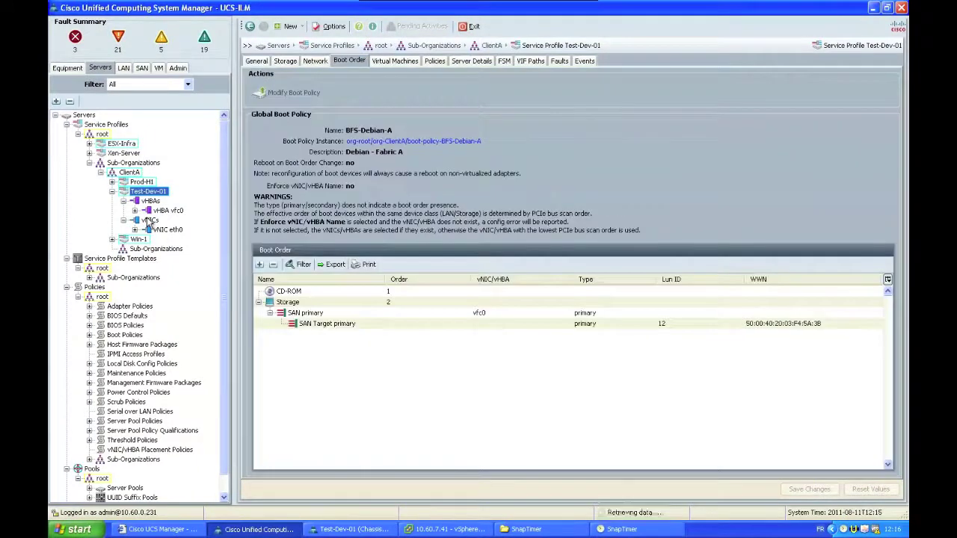
Start a new vNIC for Test-Dev-01 in UCS Manager, named eth1, with its MAC address assigned from the LINUX pool.
click(150, 220)
click(574, 463)
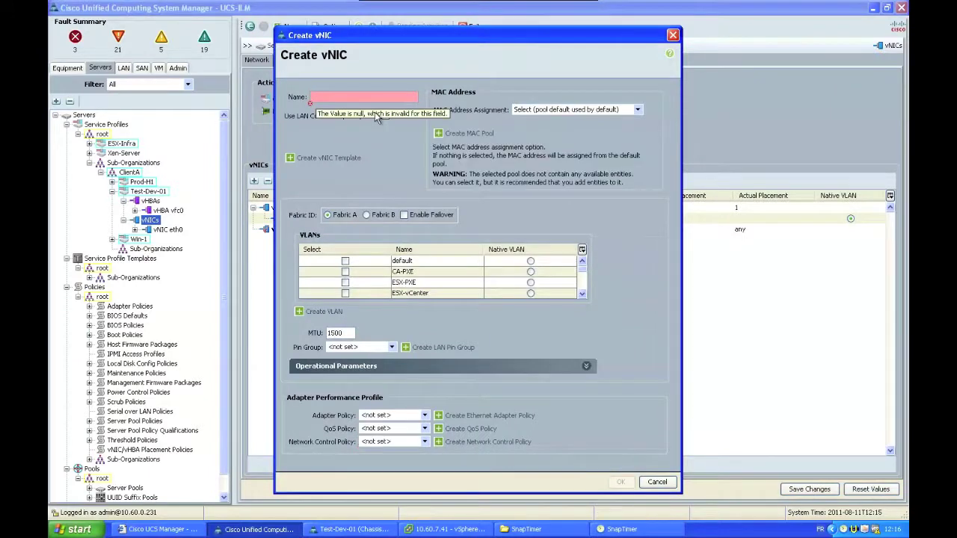
drag(377, 35, 535, 51)
text(eth1)
click(725, 125)
scroll(725, 154, down, 3)
click(725, 155)
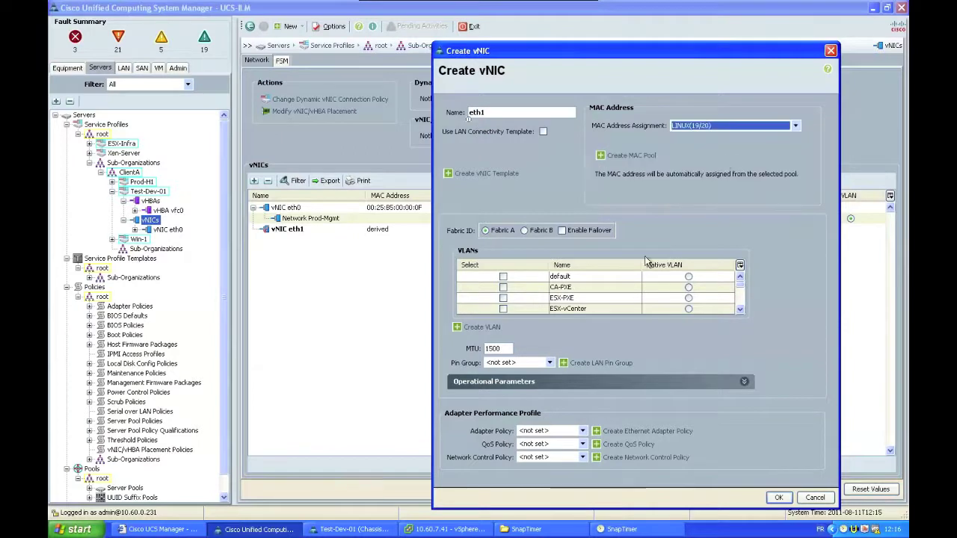
Assign the default VLAN as native to vNIC eth1, enable failover on Fabric A, and create the vNIC.
click(503, 277)
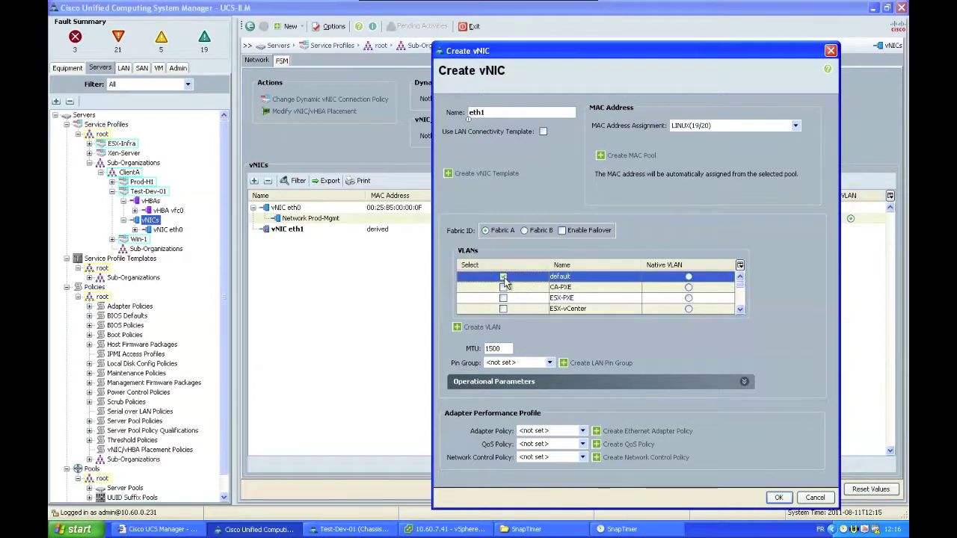
click(688, 277)
click(562, 231)
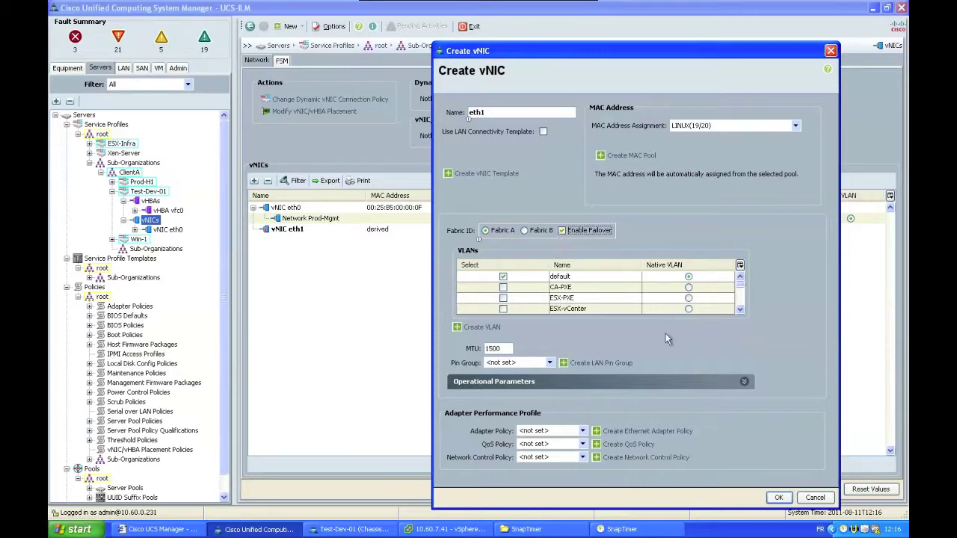
click(778, 497)
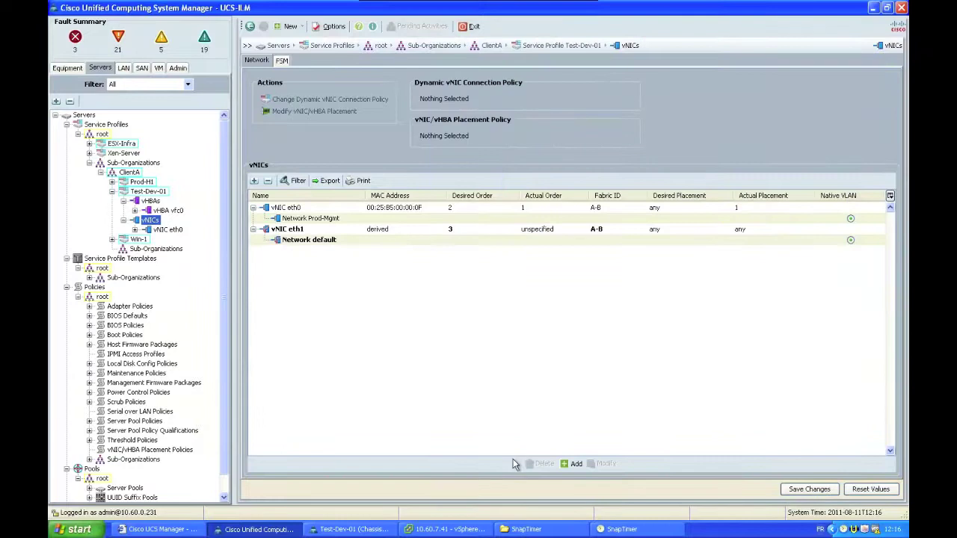
Start another vNIC for Test-Dev-01, named eth2, with its MAC address assigned from the LINUX pool.
click(573, 465)
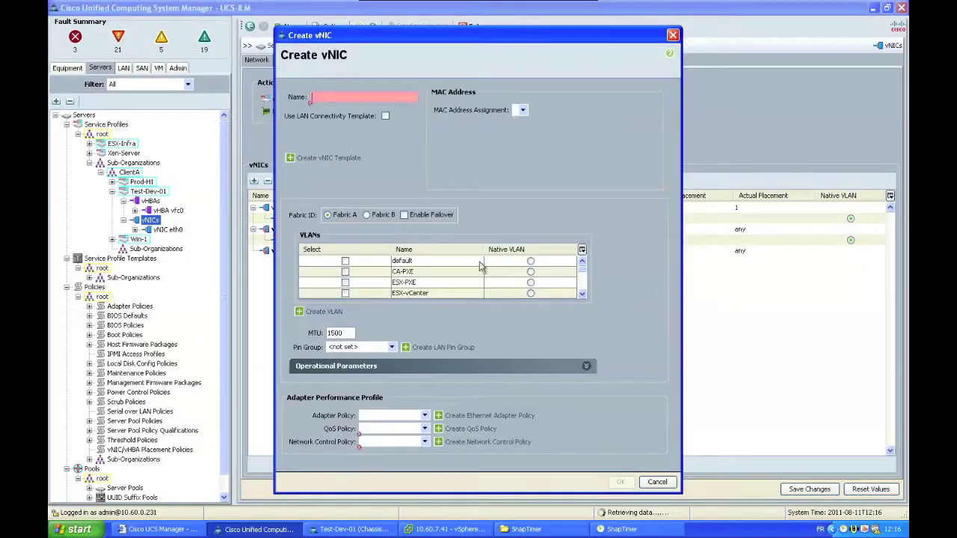
text(eth2)
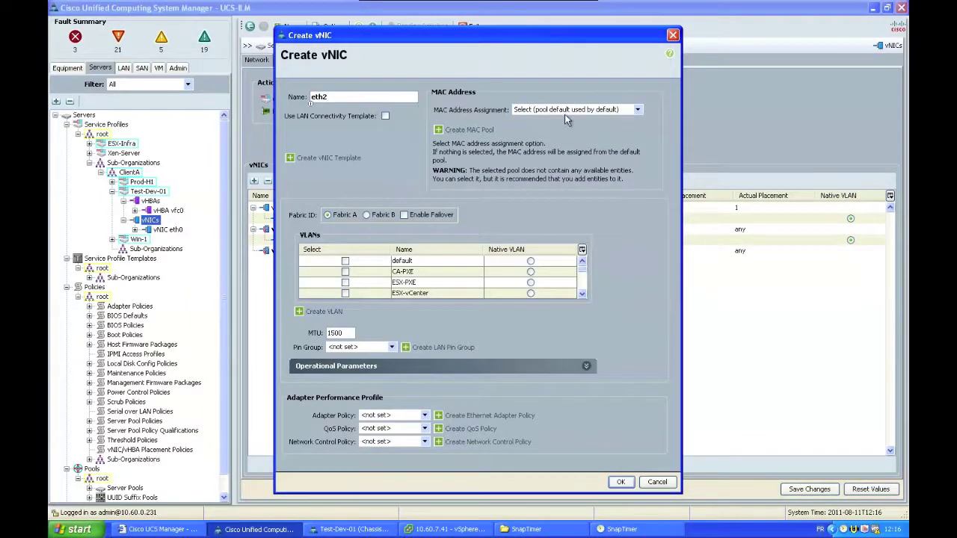
click(565, 111)
scroll(566, 144, down, 2)
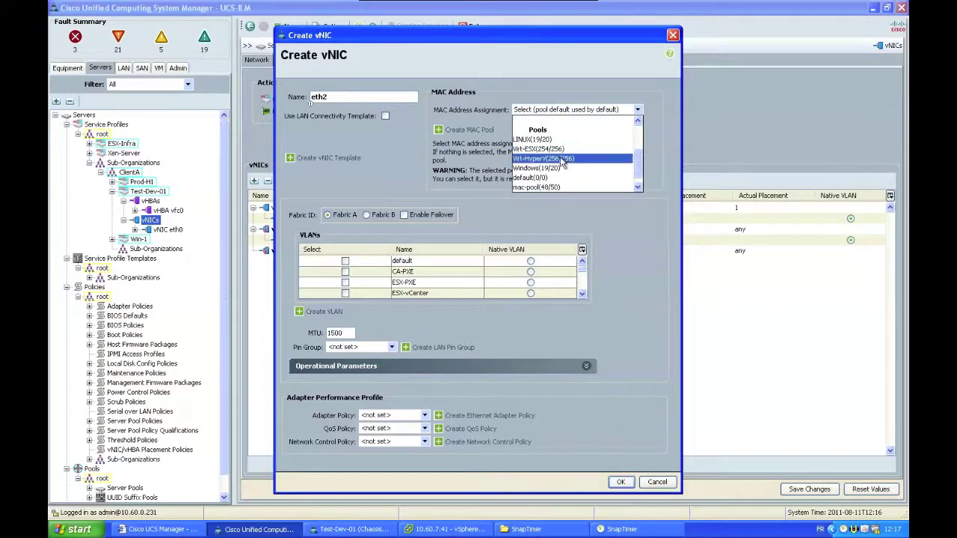
click(562, 140)
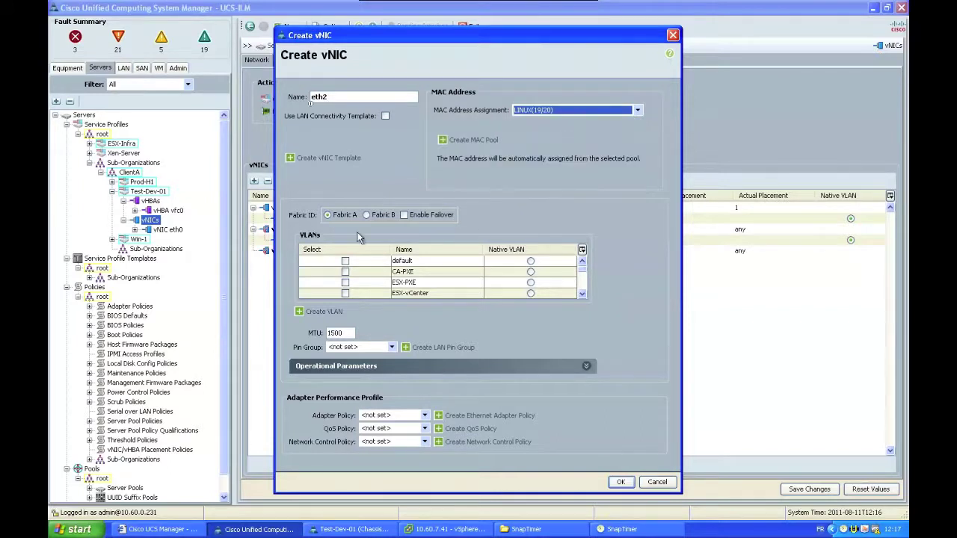
Enable failover on vNIC eth2, assign it the Prod-Mgmt VLAN, and create the vNIC.
click(410, 216)
scroll(404, 278, down, 3)
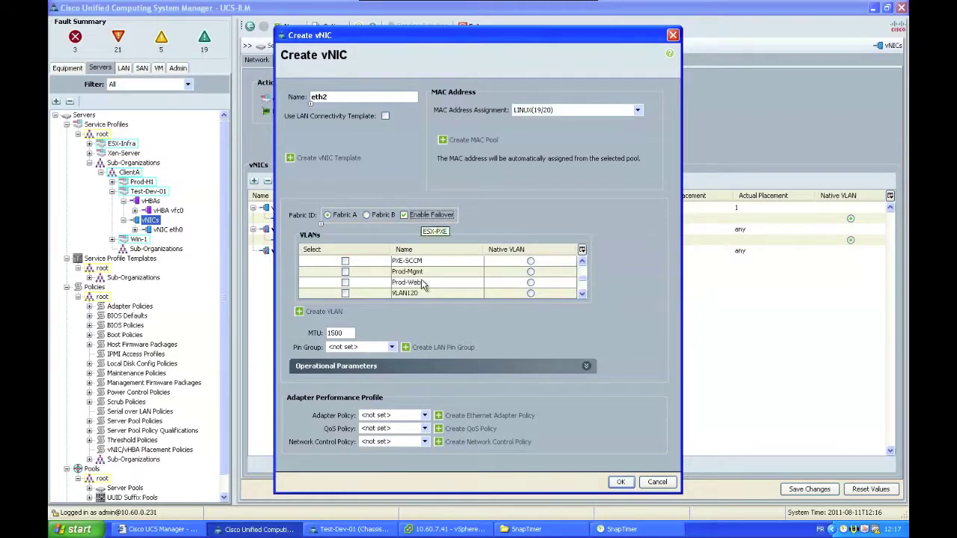
click(346, 272)
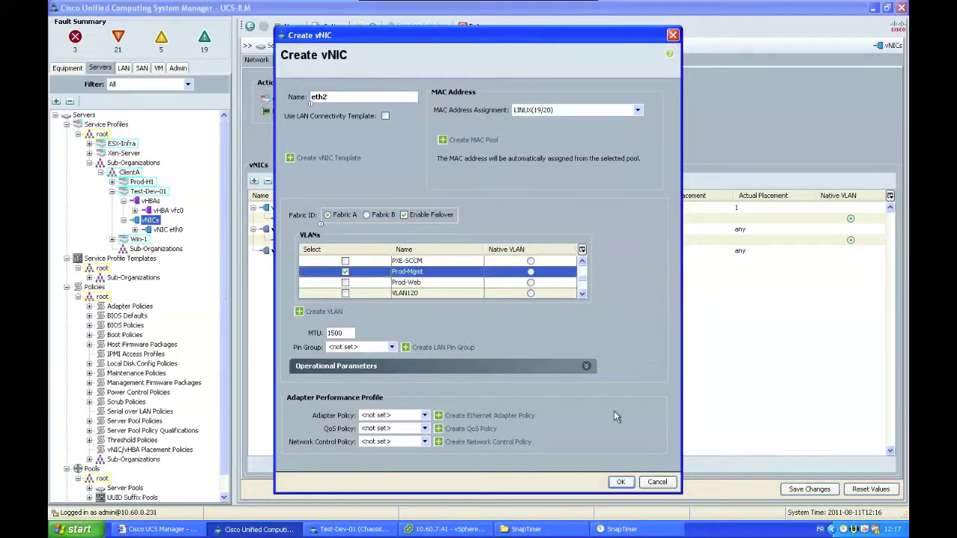
click(620, 482)
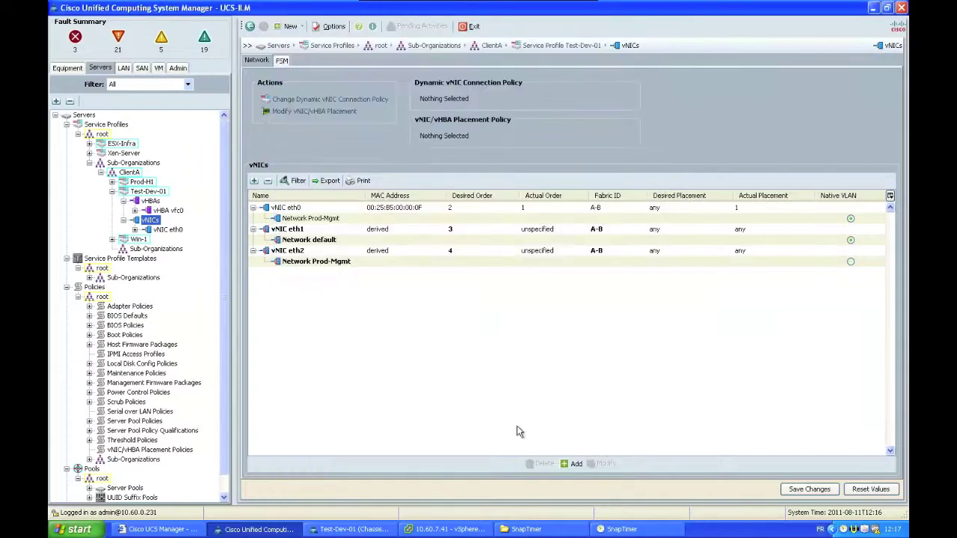
Save and confirm the vNIC changes to Test-Dev-01, and start SnapTimer to time the server's reboot.
click(806, 489)
click(454, 352)
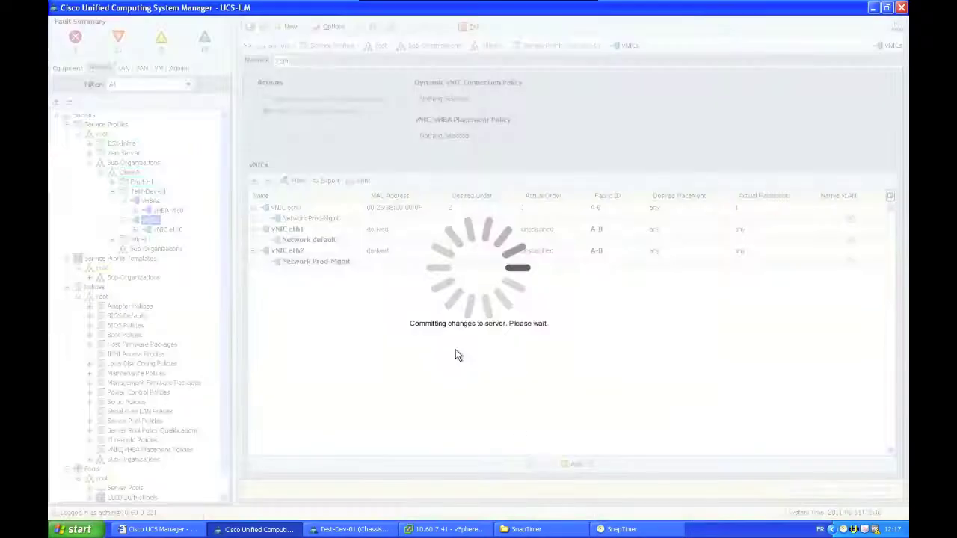
click(476, 279)
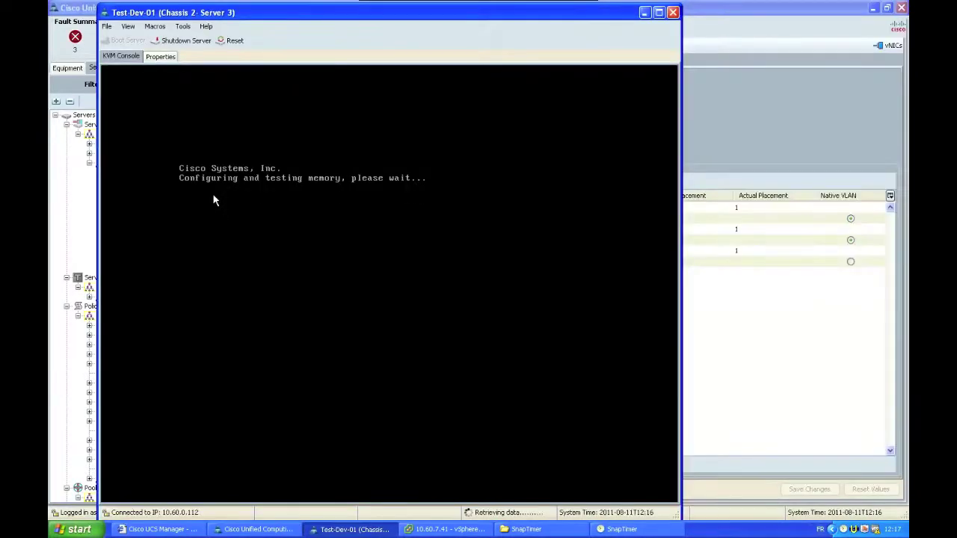
click(621, 527)
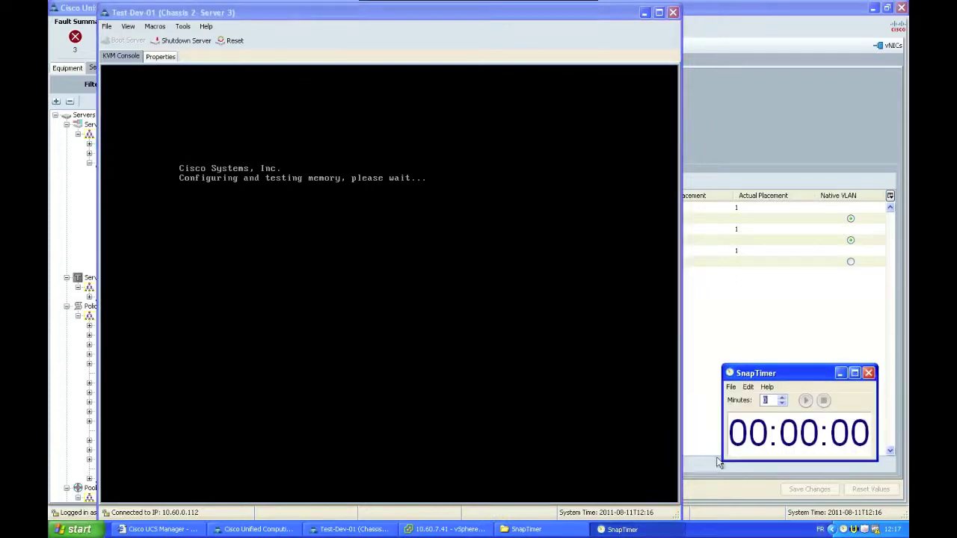
click(802, 401)
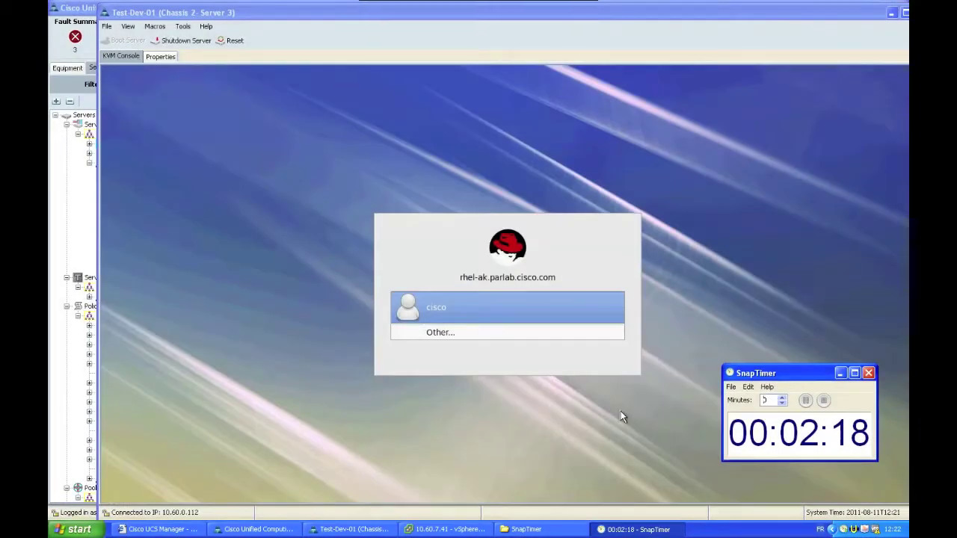
Sign in to Test-Dev-01's Red Hat desktop with the cisco account and open a terminal window near the screen's upper middle.
click(524, 311)
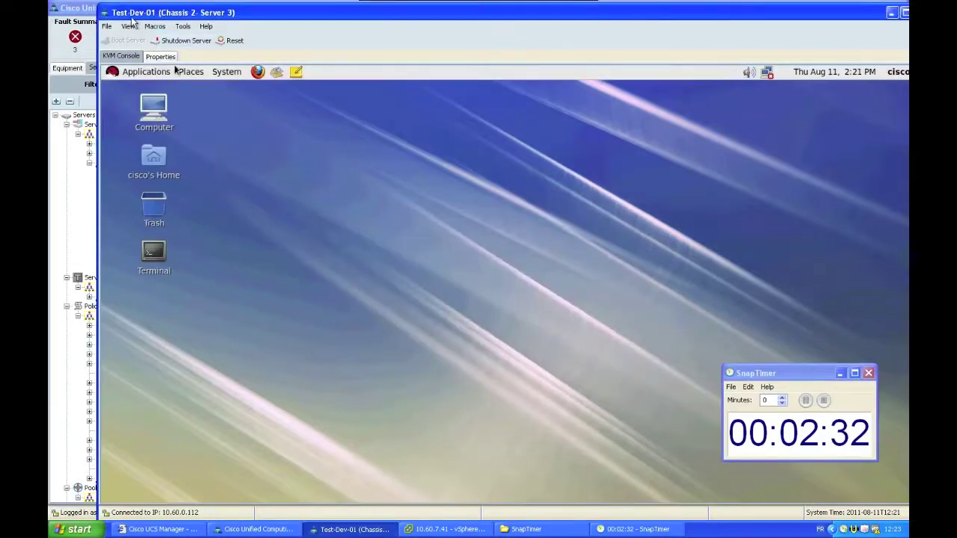
double_click(153, 253)
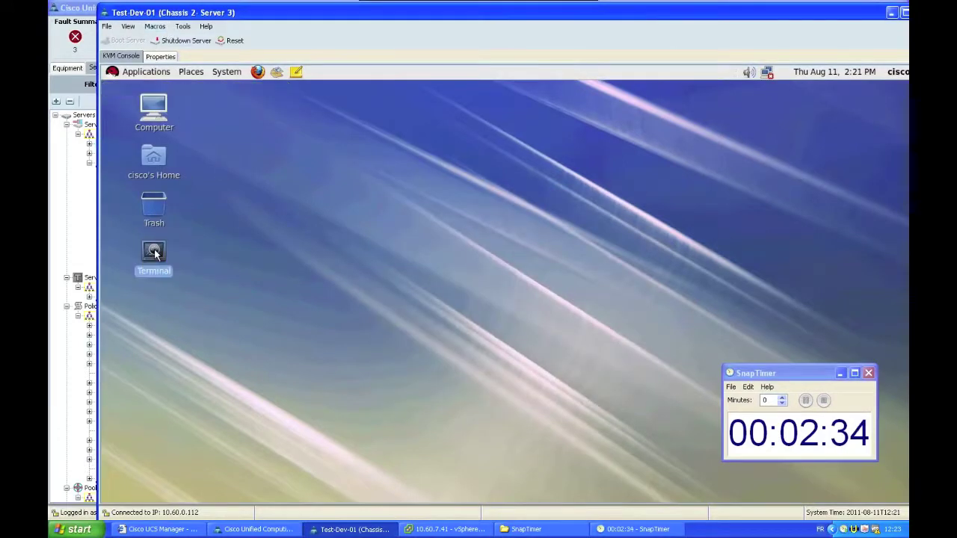
drag(290, 140, 408, 98)
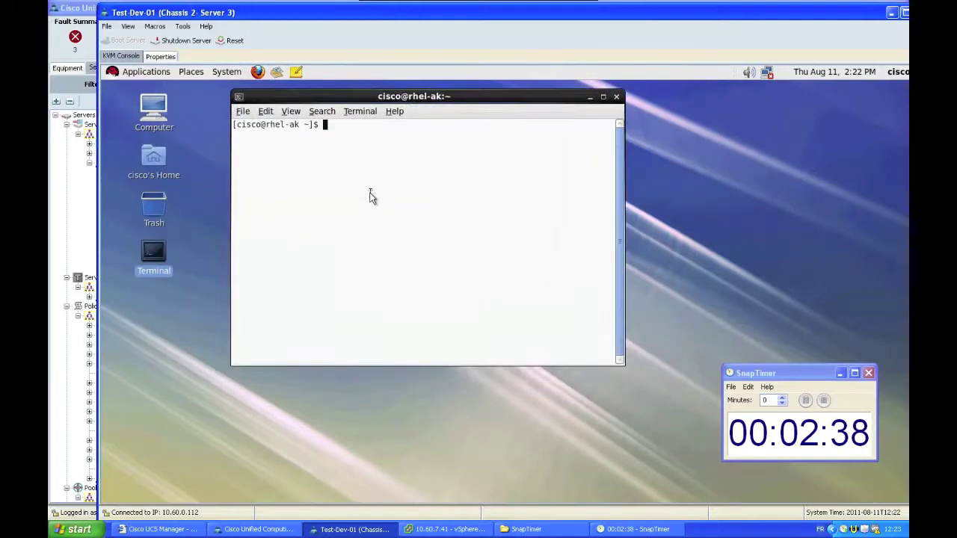
Run ifconfig in the new terminal and review the MAC addresses of eth0, eth1 and eth2.
text(ifconfig)
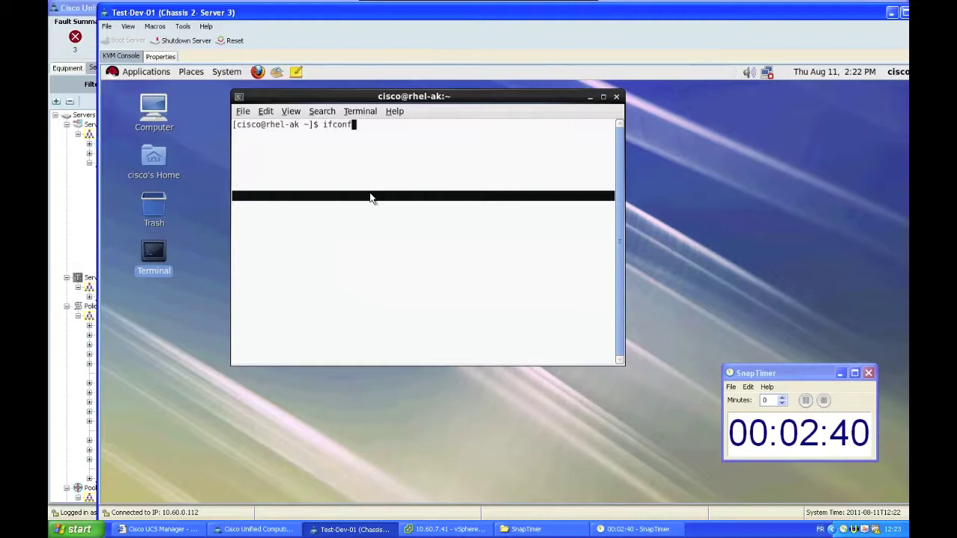
key(Return)
scroll(443, 243, up, 4)
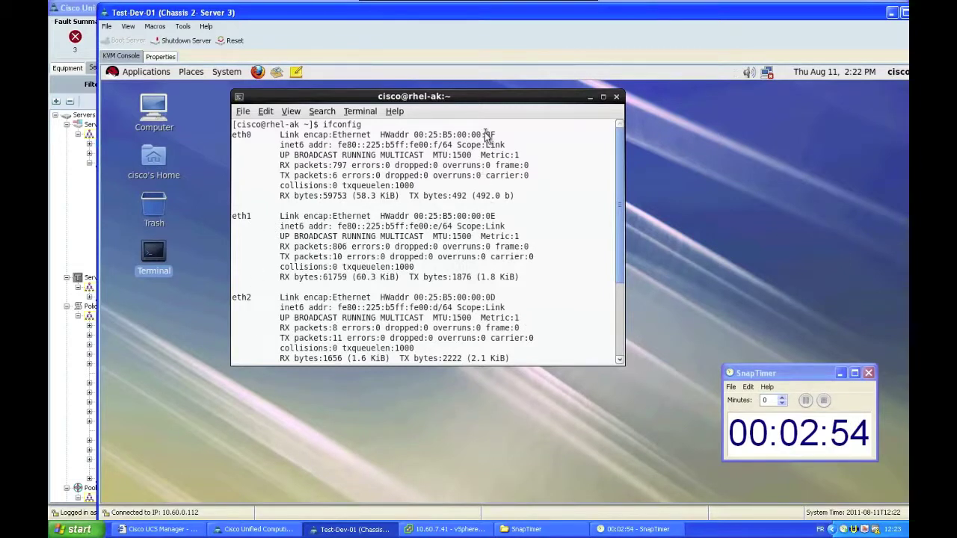
Compare the MAC addresses in the ifconfig output with those in UCS Manager's vNIC list for Test-Dev-01.
click(487, 299)
scroll(491, 299, down, 4)
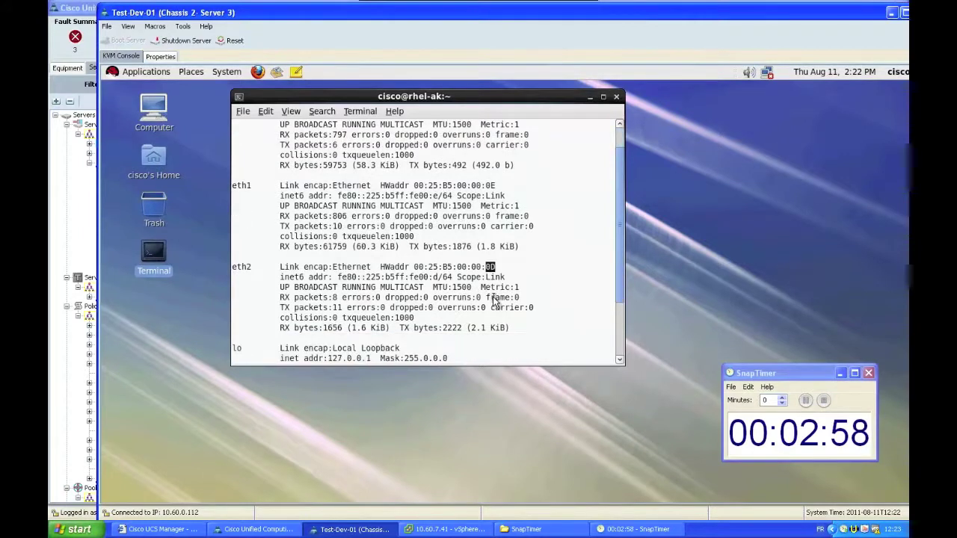
click(282, 531)
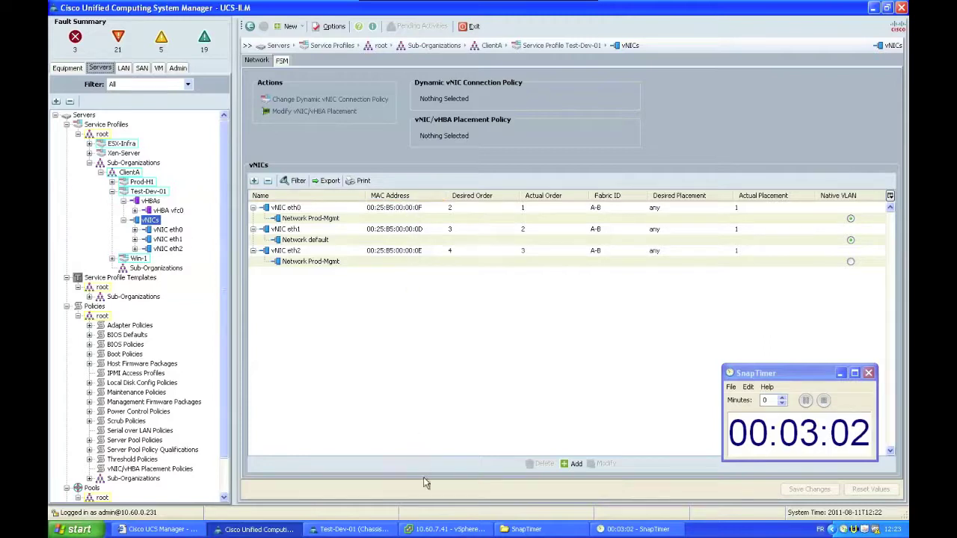
Return to the Test-Dev-01 console terminal and switch to the root account with su -, entering the root password.
click(340, 528)
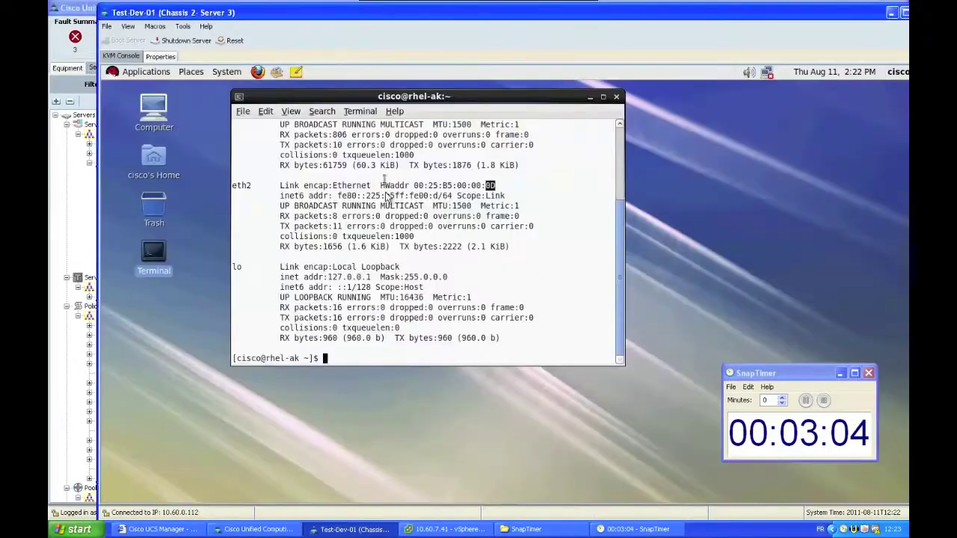
key(Return)
key(Return)
key(Return)
key(Return)
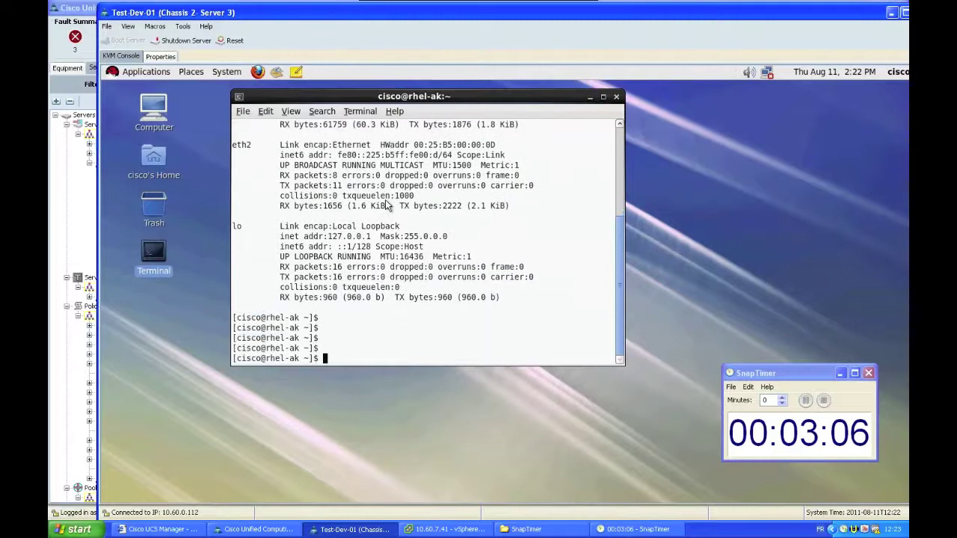
text(su -)
key(Return)
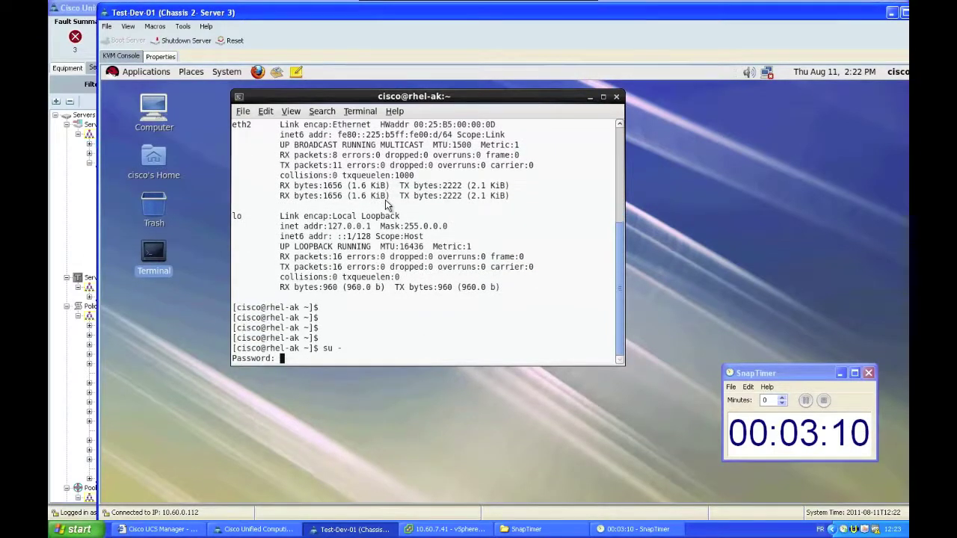
key(Return)
Run ethtool eth0 in the root terminal to check the interface's link speed.
text(eth)
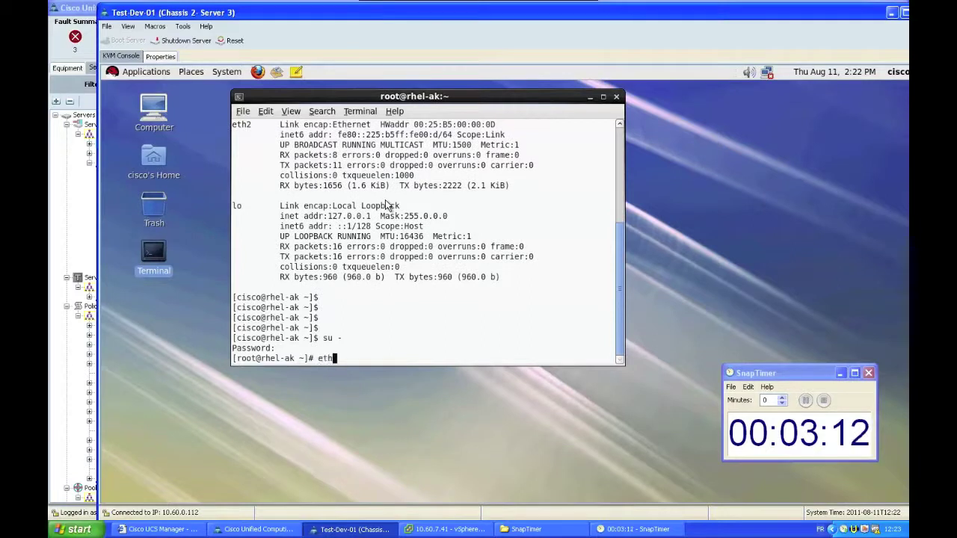
text(tool )
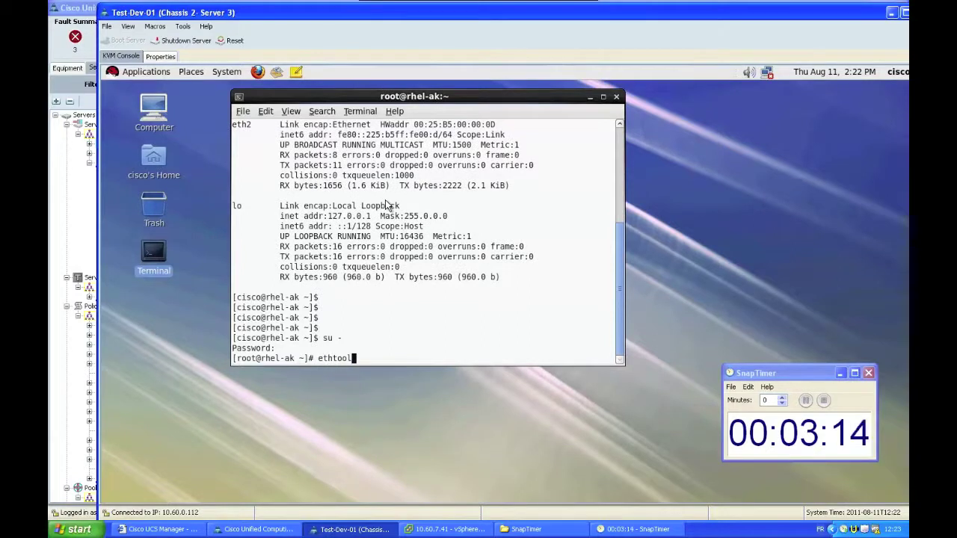
text(eth0)
key(Return)
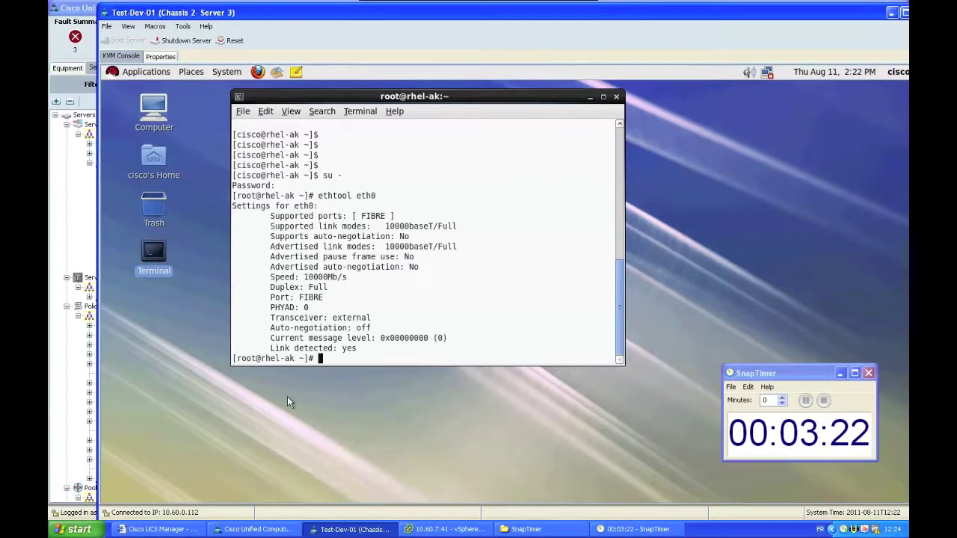
Switch to UCS Manager and assign the 1Gb-Gold QoS policy to Test-Dev-01's vNIC eth0.
click(256, 526)
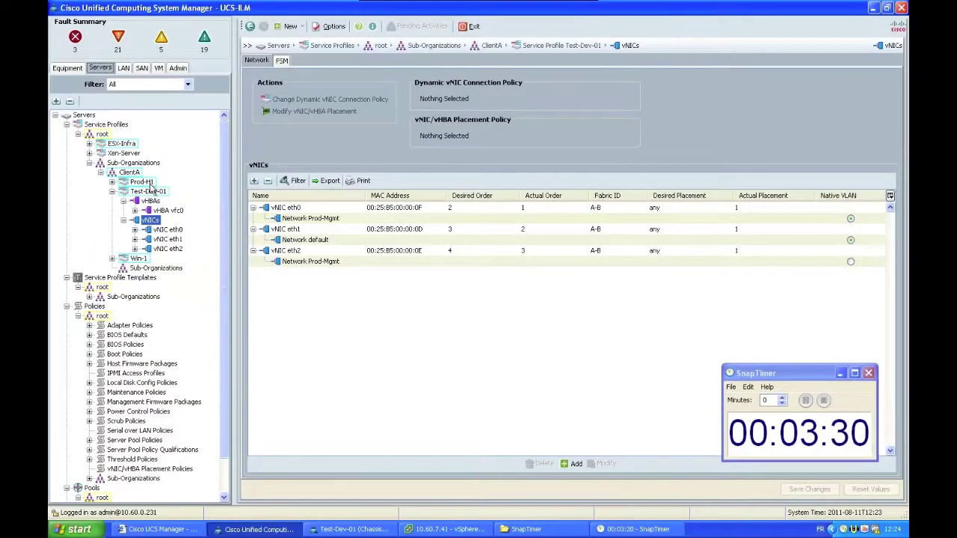
click(360, 208)
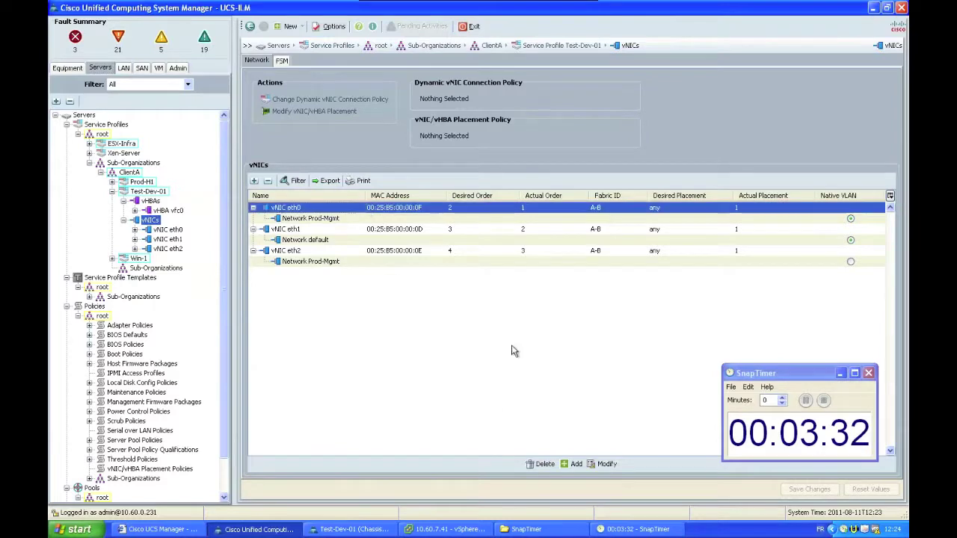
click(604, 464)
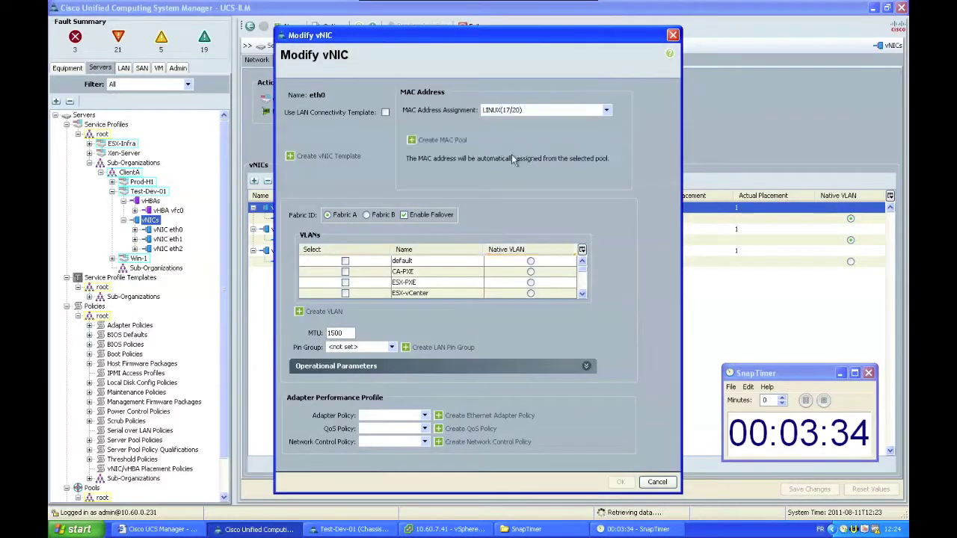
click(412, 430)
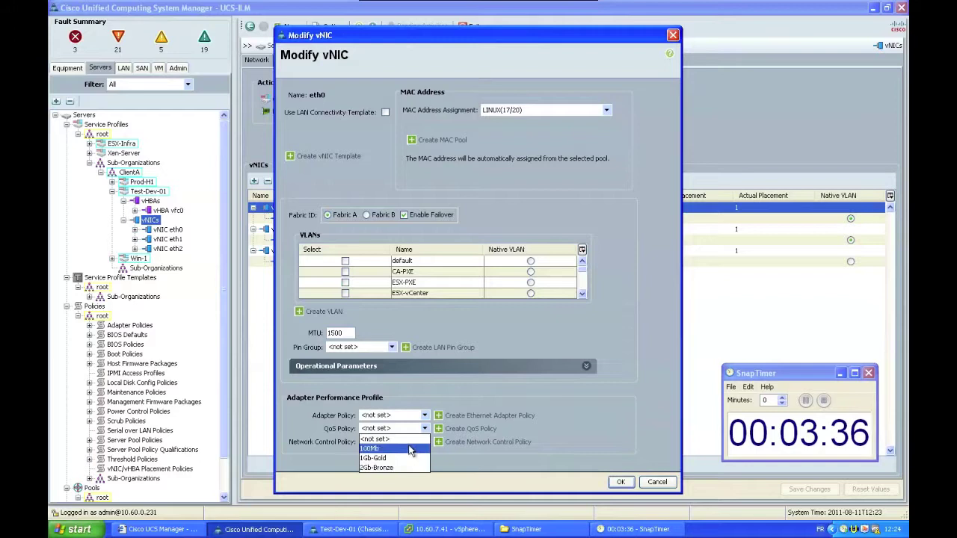
click(407, 455)
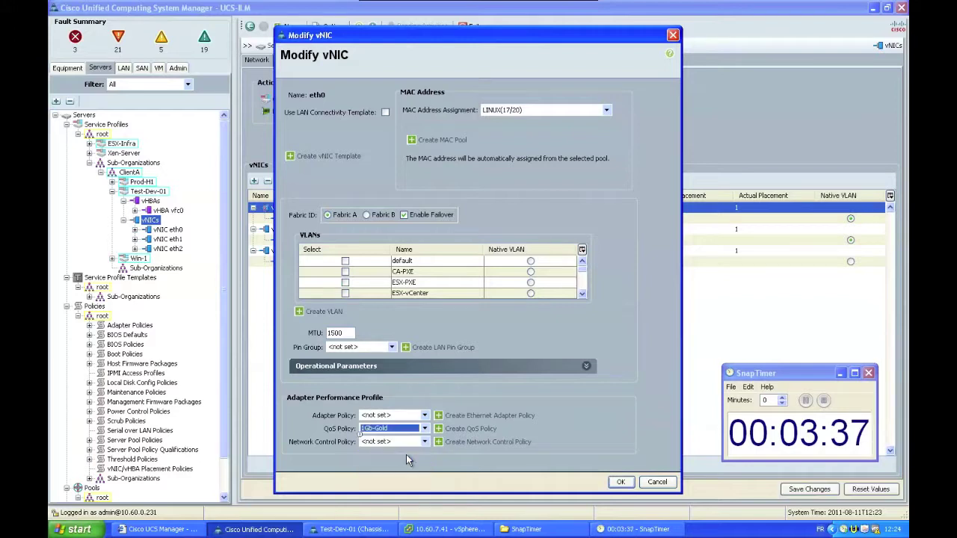
click(620, 482)
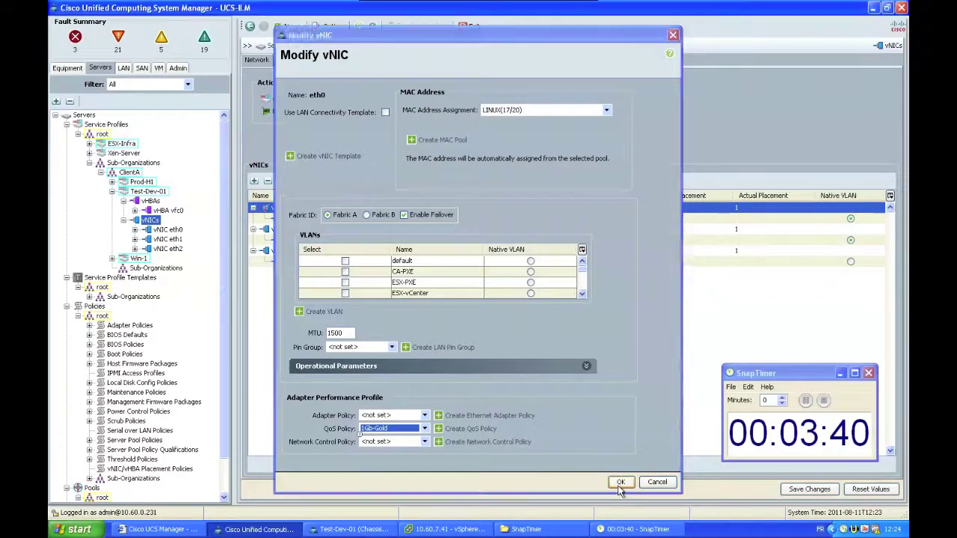
Save the QoS policy change to the Test-Dev-01 service profile and accept the configuration warning.
click(785, 490)
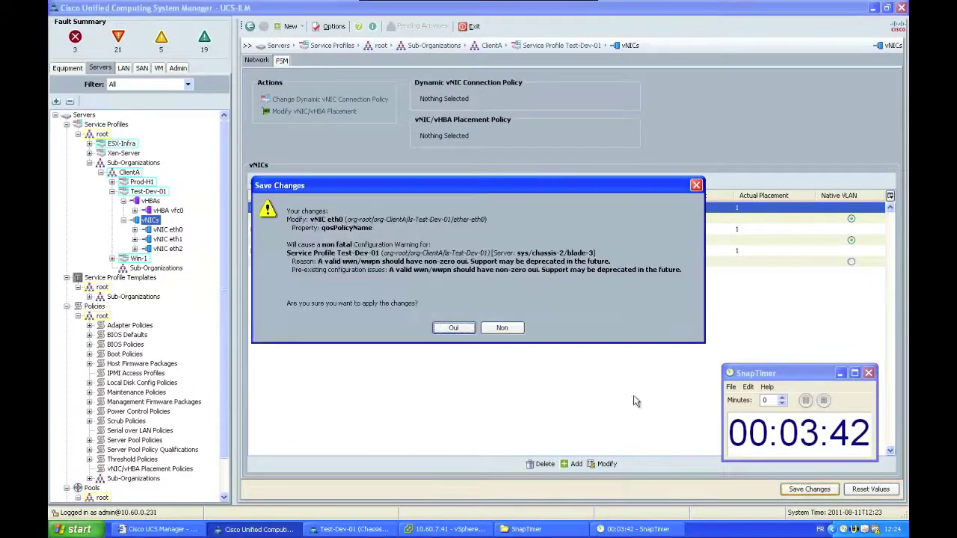
click(450, 328)
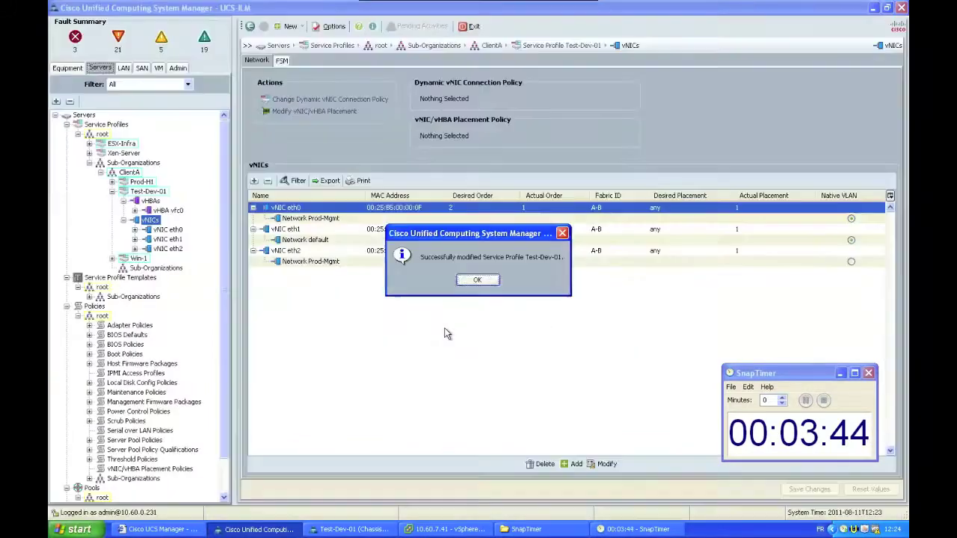
click(493, 281)
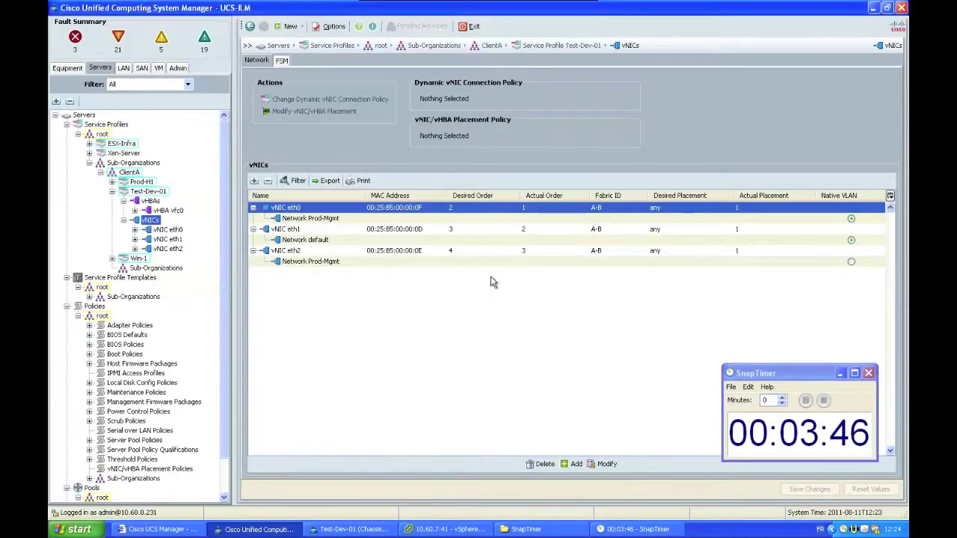
Rerun ethtool eth0 in the Test-Dev-01 console terminal and highlight the reported Speed value.
click(372, 529)
key(Up)
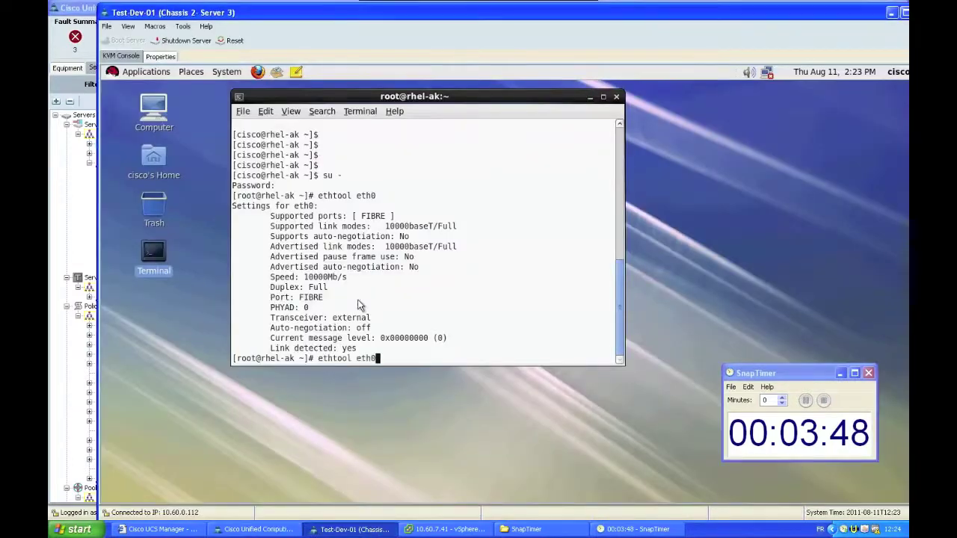
key(Return)
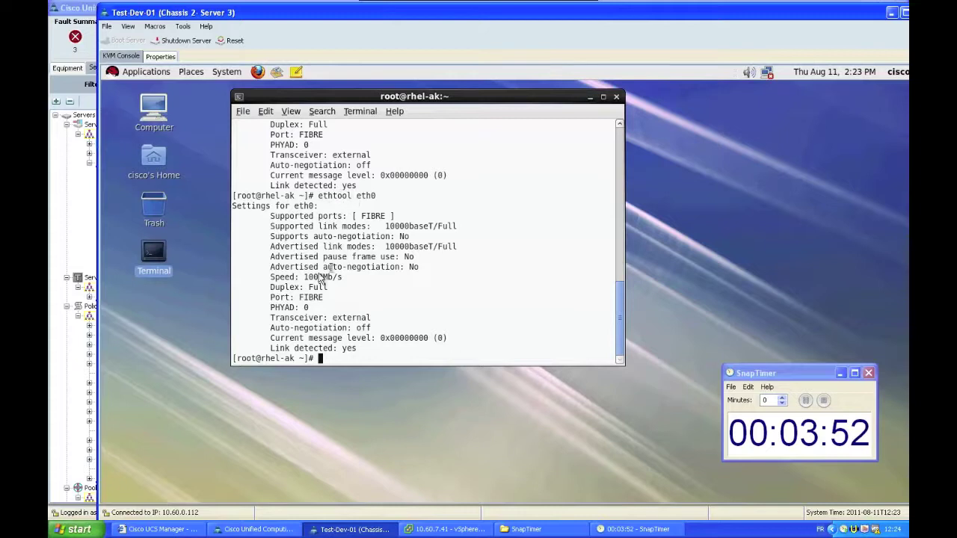
drag(301, 277, 340, 280)
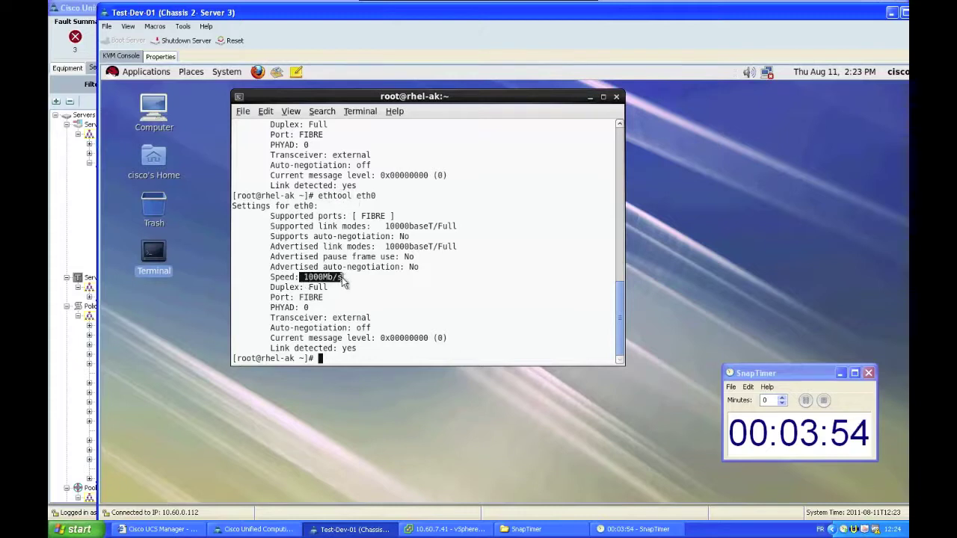